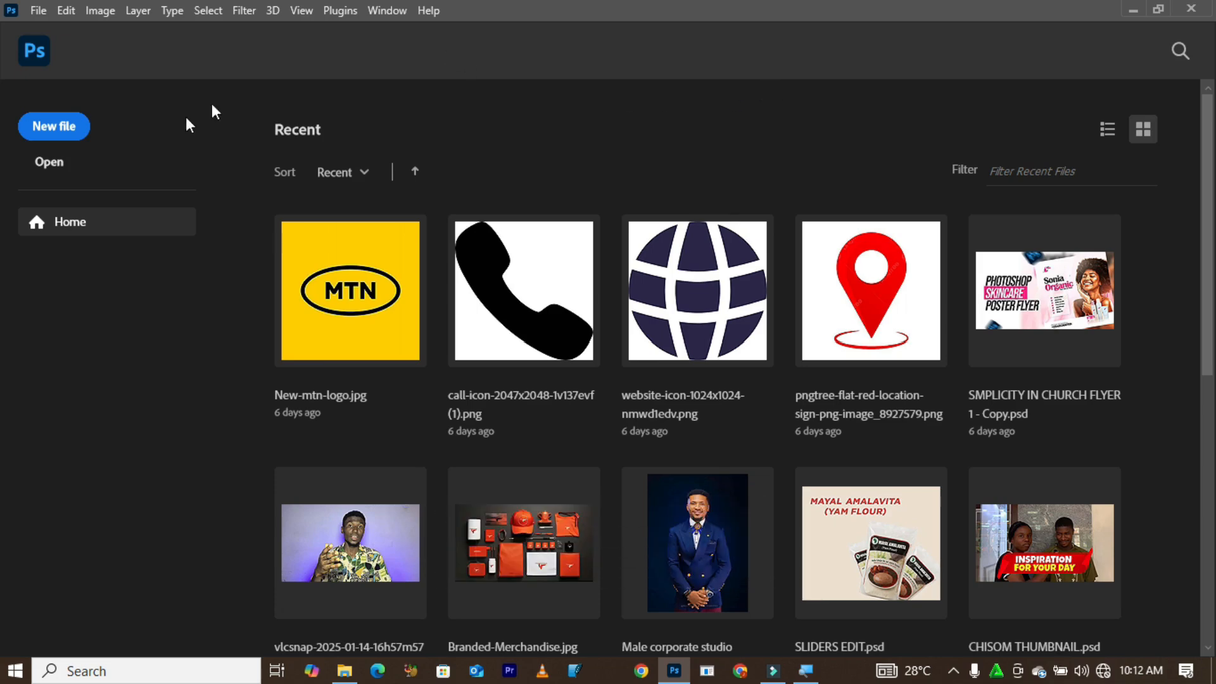
Open the portrait photo of the woman from the "re" folder in Downloads
left_click(41, 171)
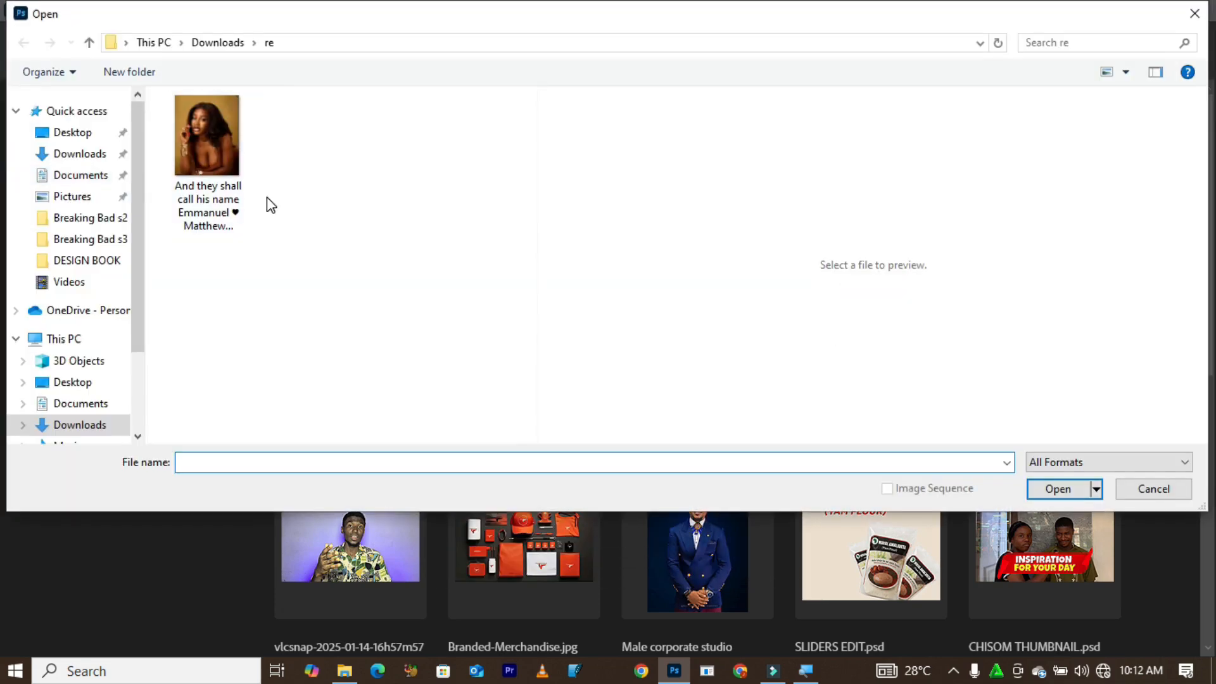
left_click(211, 145)
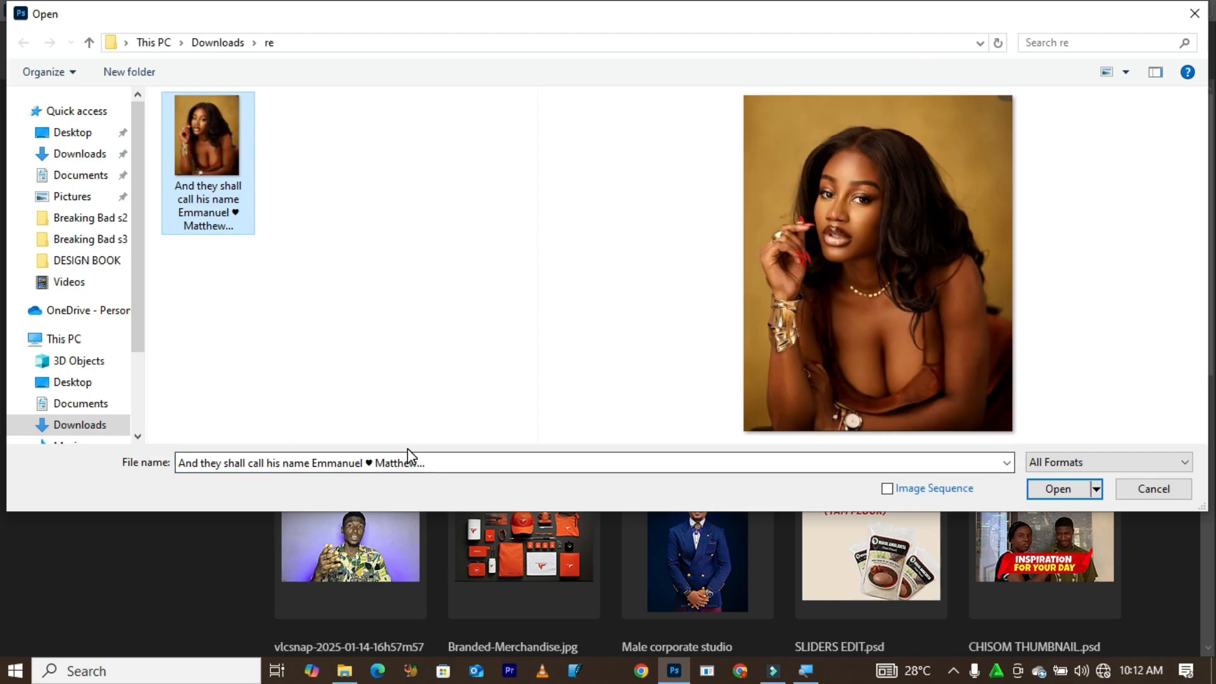
double_click(214, 149)
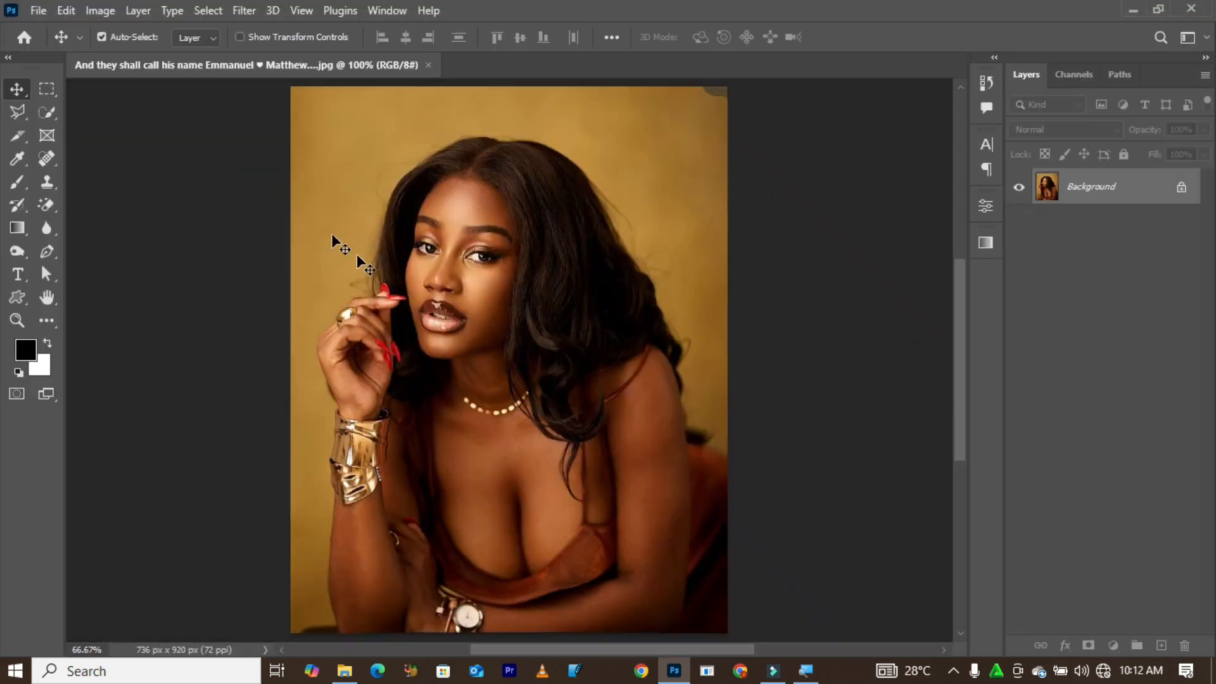
key("f")
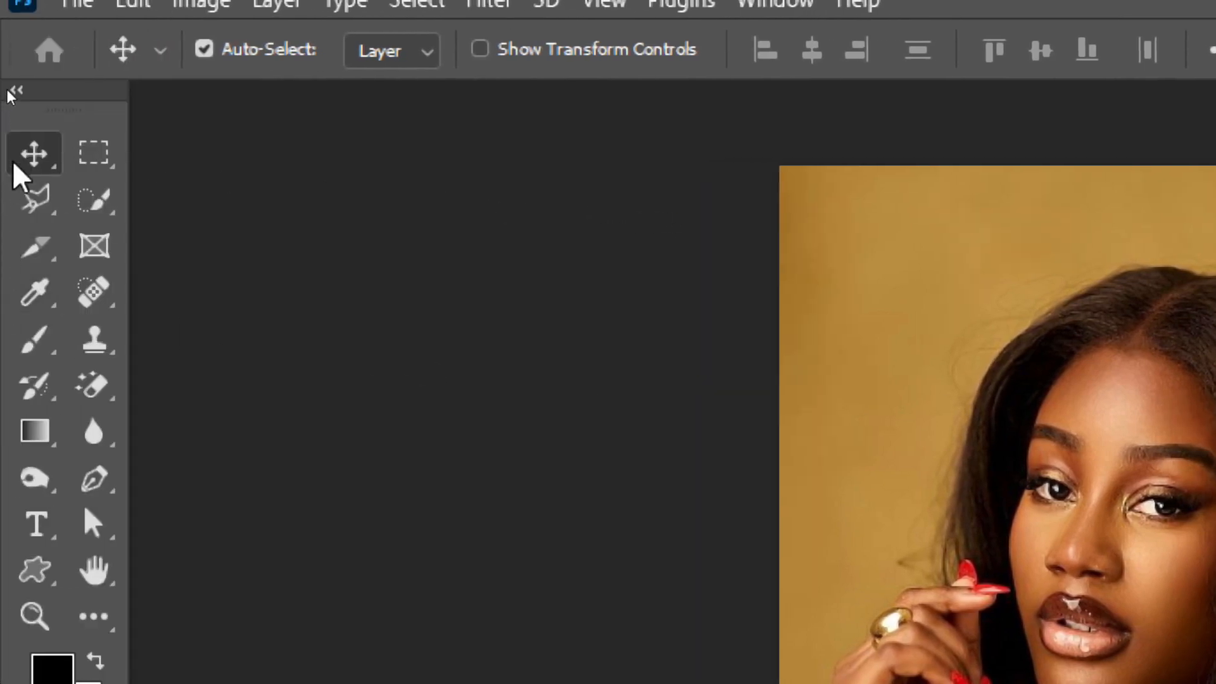
Look through the tool variants in the Marquee, Lasso and Quick Selection groups
left_click(98, 154)
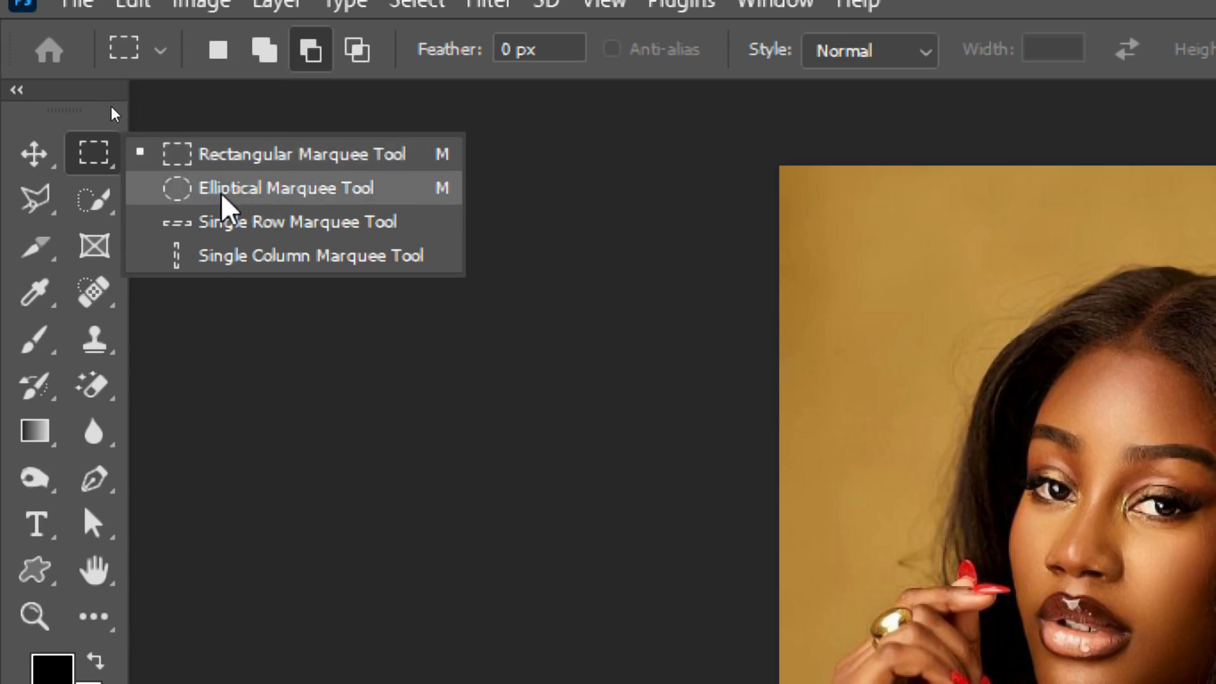
left_click(34, 198)
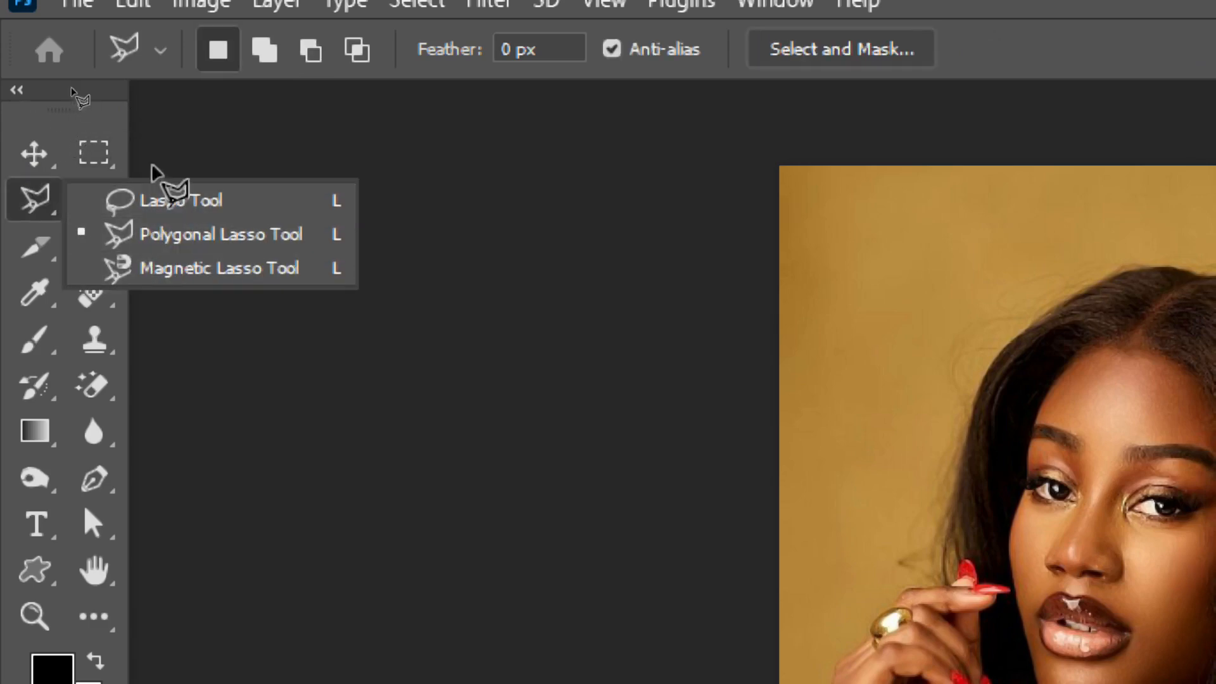
left_click(98, 133)
left_click(95, 204)
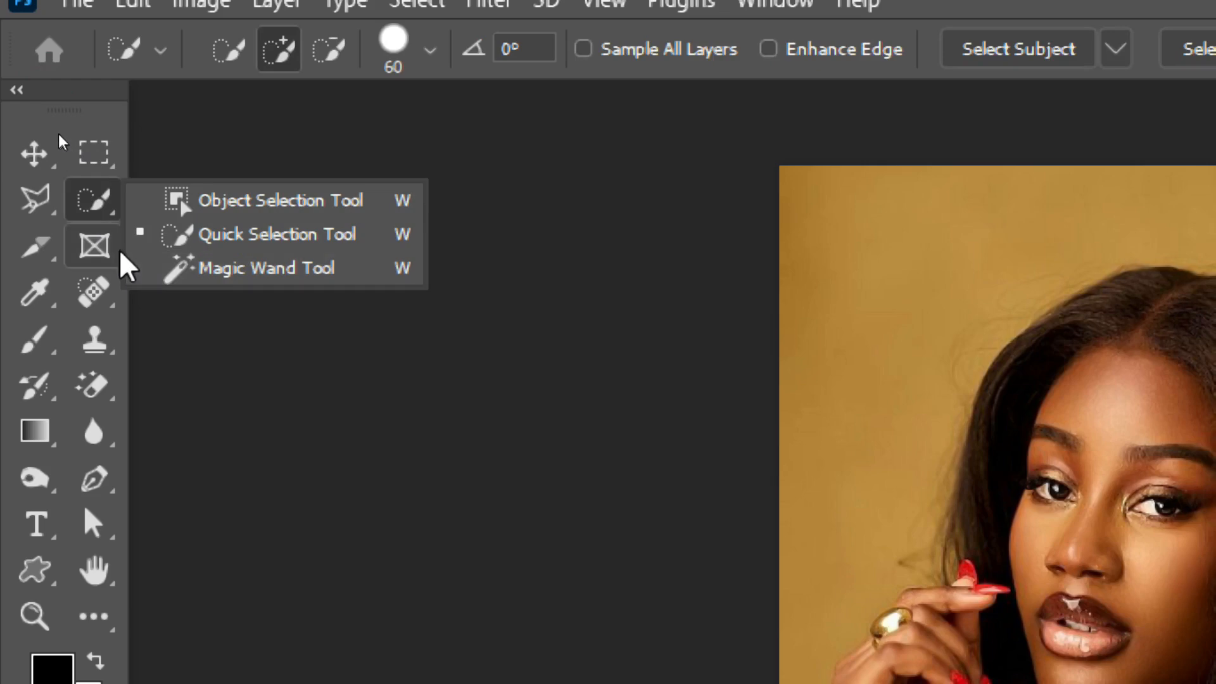
left_click(33, 197)
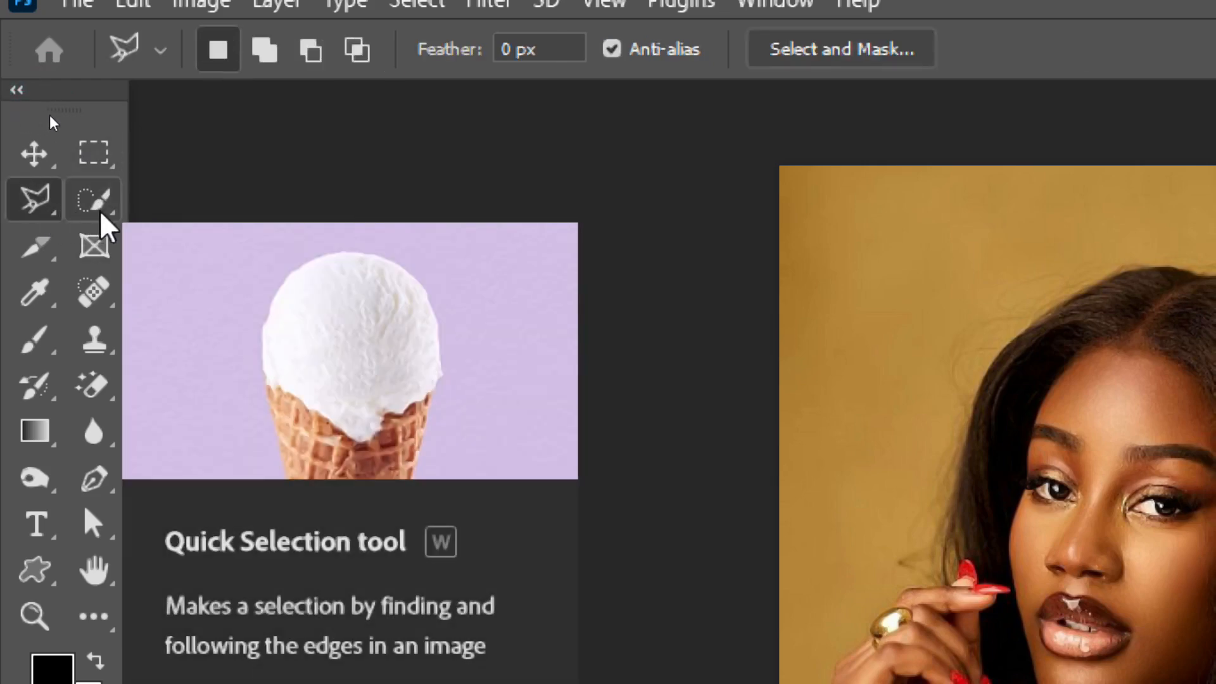
left_click(90, 154)
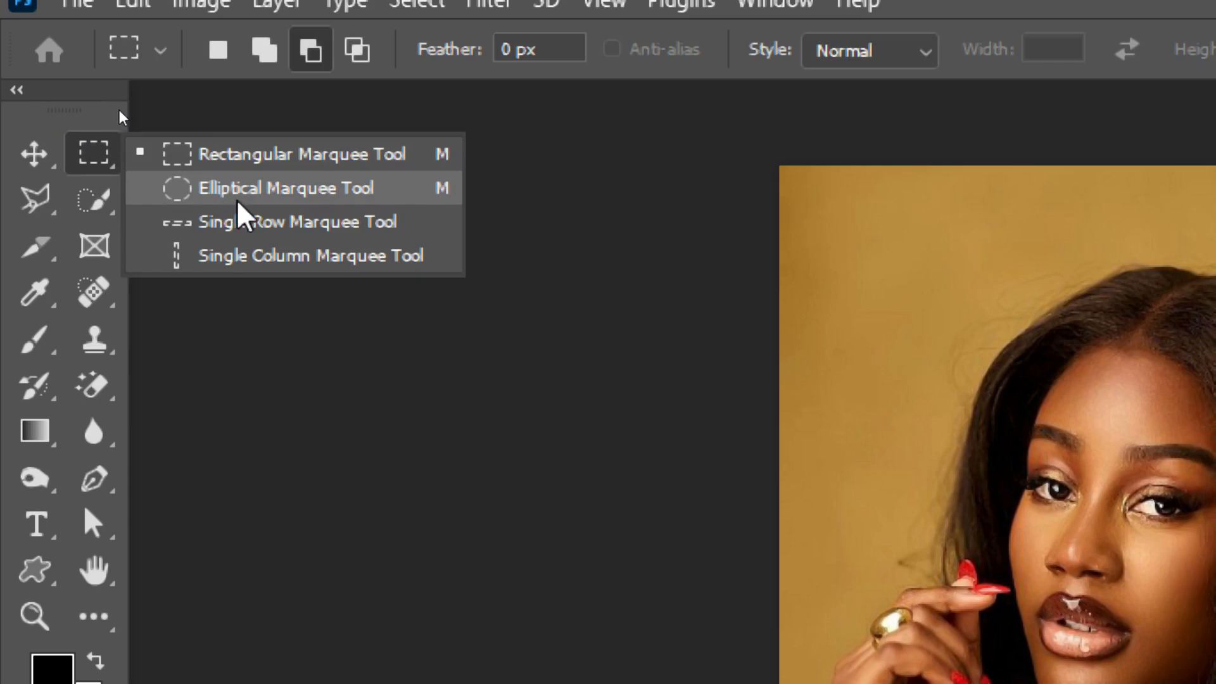
left_click(29, 209)
Draw a trial freehand selection with the Lasso tool over the background above the woman's hair, and deselect it
right_click(49, 203)
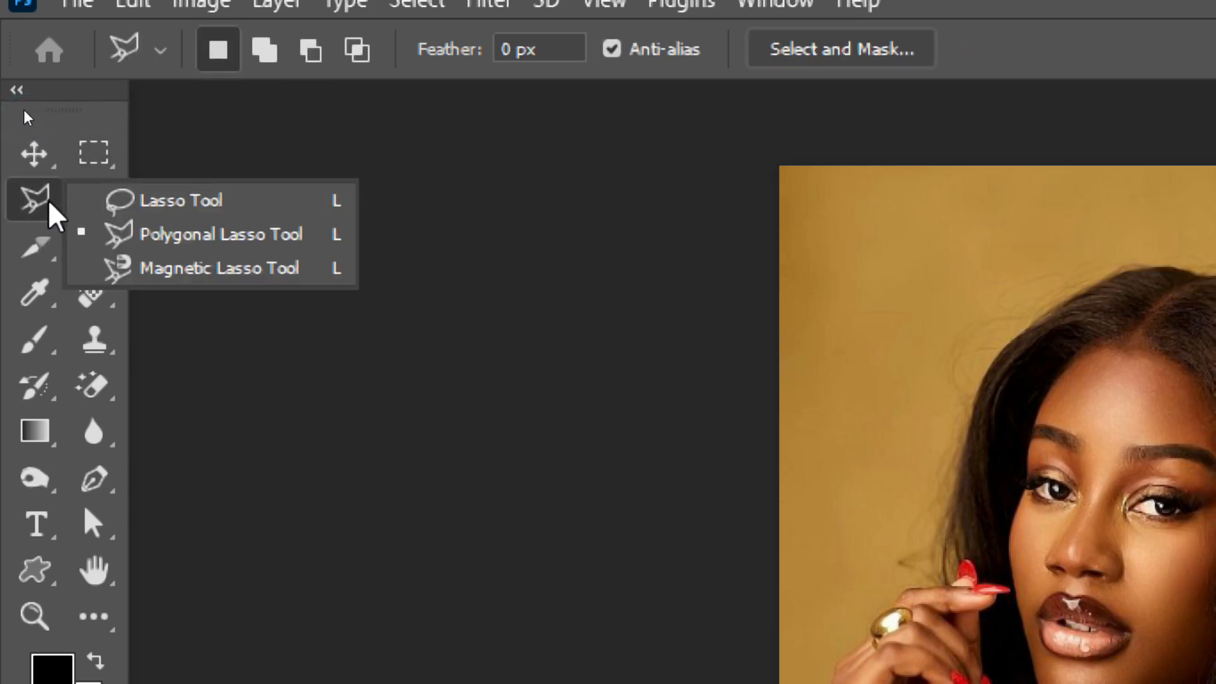
left_click(181, 218)
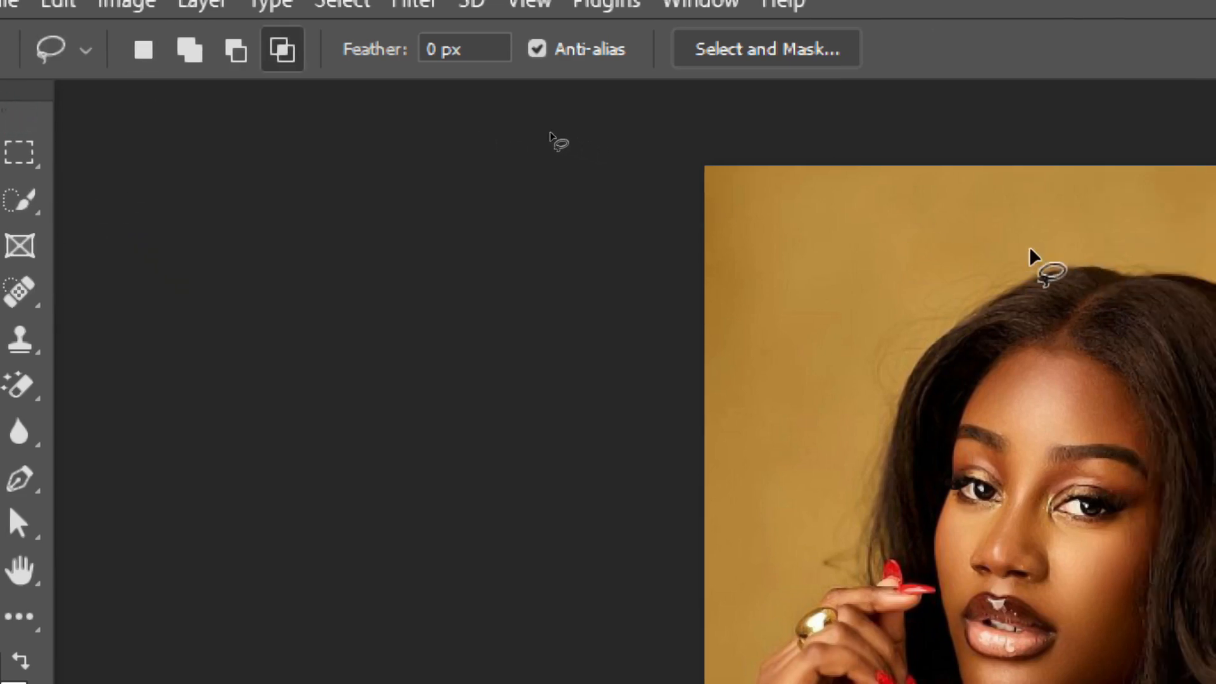
mouse_move(1026, 225)
left_mouse_down()
mouse_move(1014, 228)
mouse_move(1039, 291)
left_mouse_up()
mouse_move(963, 292)
left_mouse_down()
mouse_move(1015, 274)
mouse_move(1053, 295)
mouse_move(1047, 317)
mouse_move(1103, 211)
mouse_move(1016, 218)
left_mouse_up()
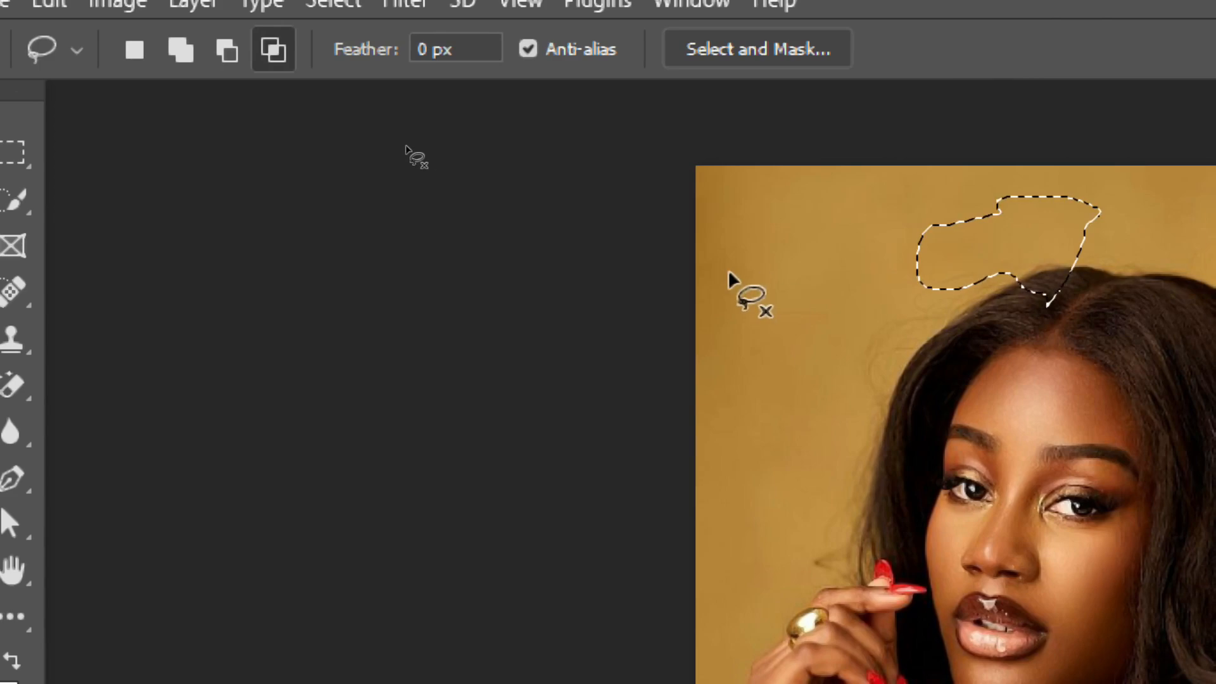
key("ctrl+d")
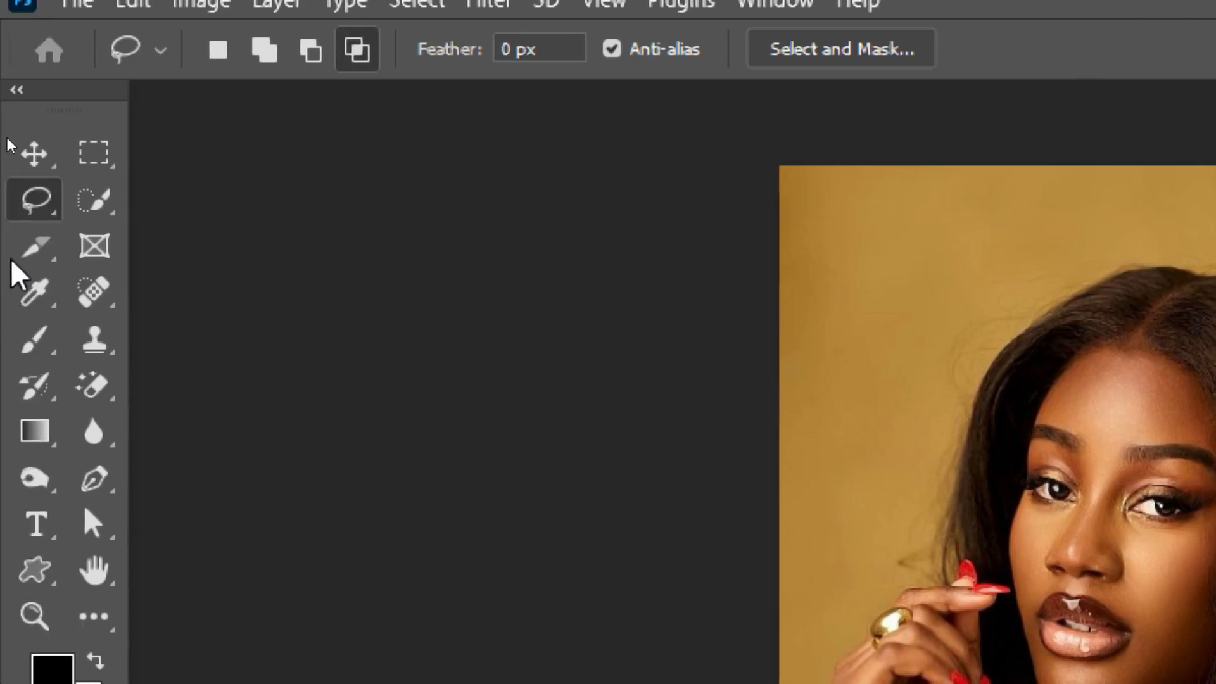
Draw a trial straight-sided selection with the Polygonal Lasso tool over the background beside the woman's hair, and deselect it
right_click(39, 192)
left_click(231, 234)
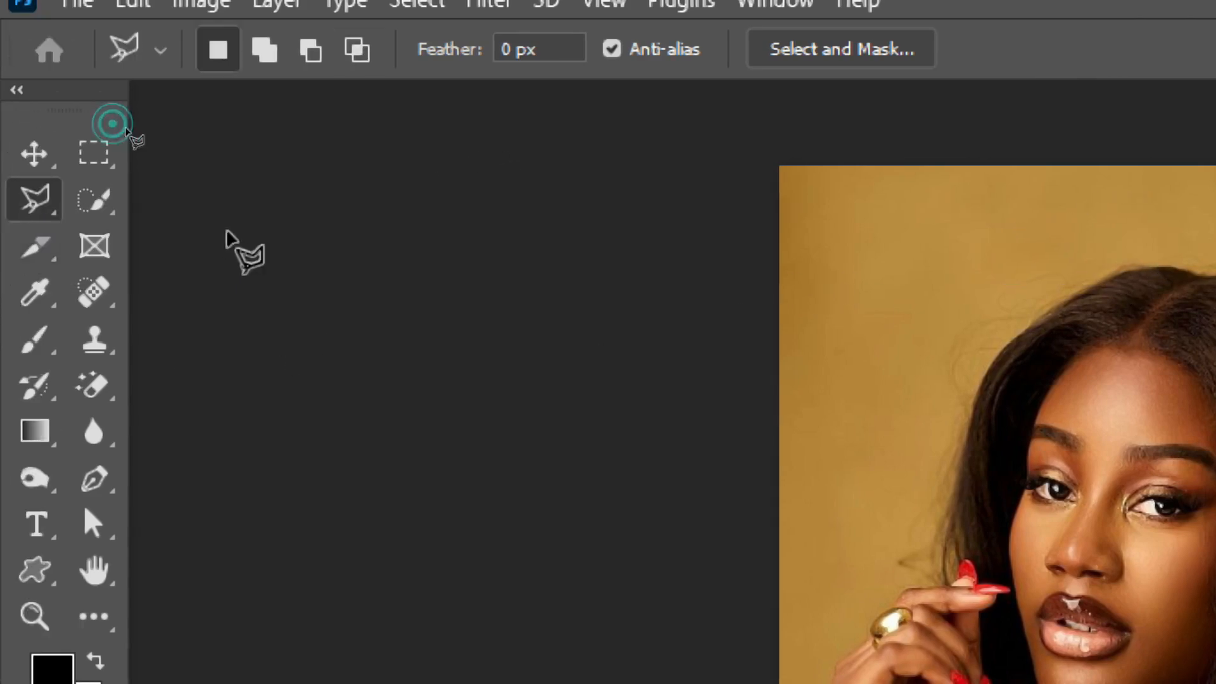
left_click(919, 240)
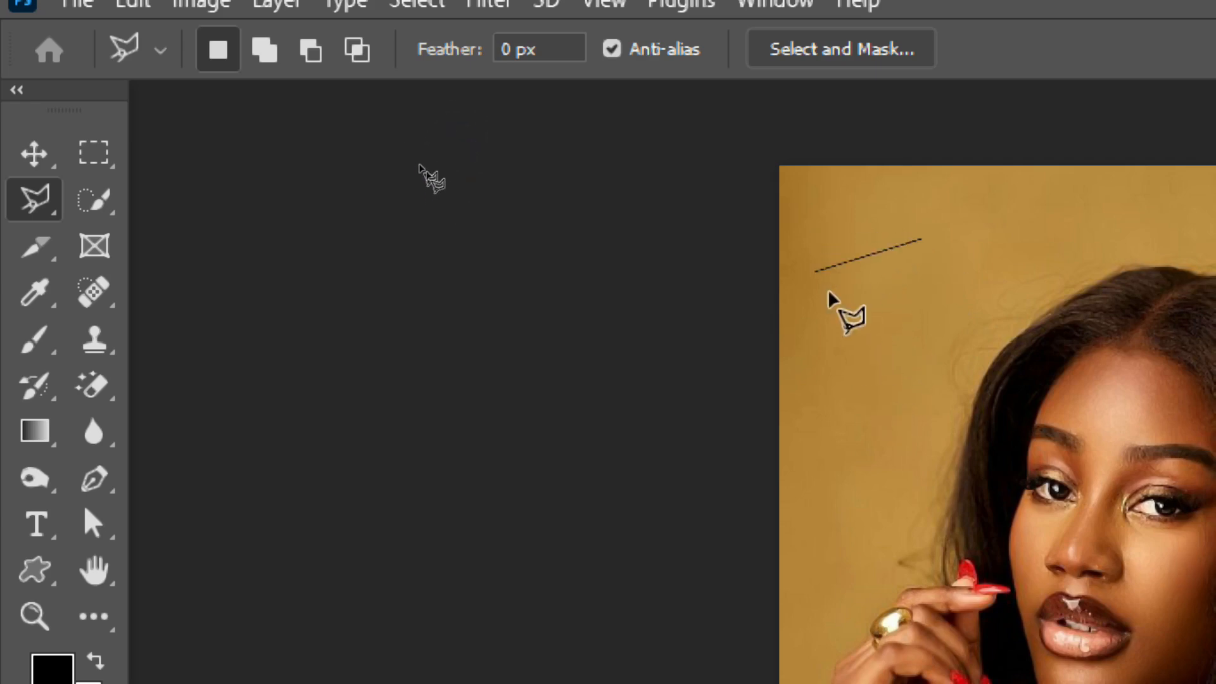
left_click(1034, 237)
left_click(1096, 257)
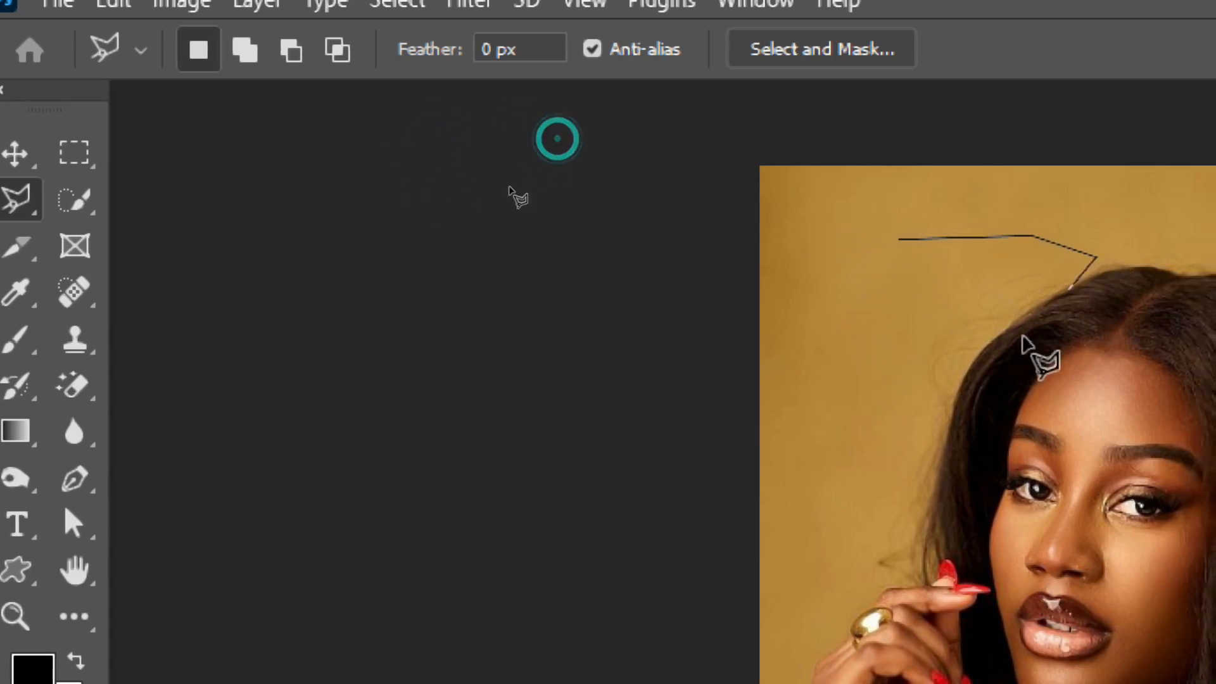
left_click(944, 396)
left_click(861, 246)
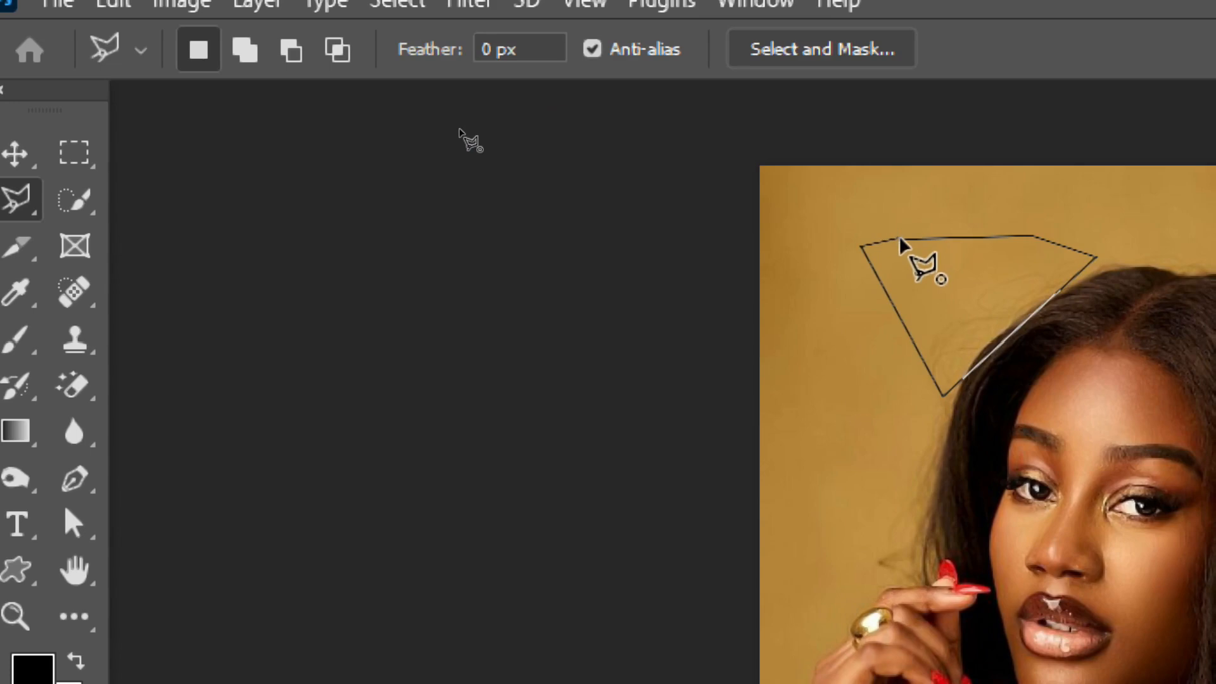
left_click(901, 240)
key("ctrl+d")
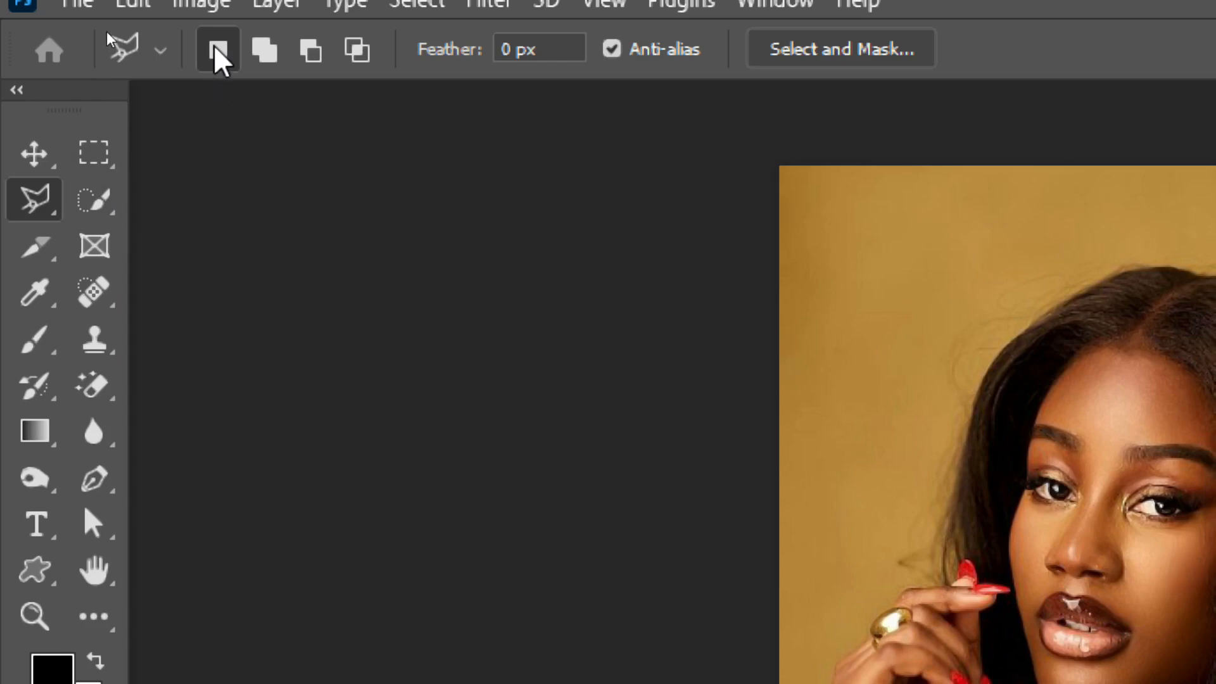
Compare the selection mode options of the Rectangular Marquee, Polygonal Lasso and Quick Selection tools
left_click(105, 159)
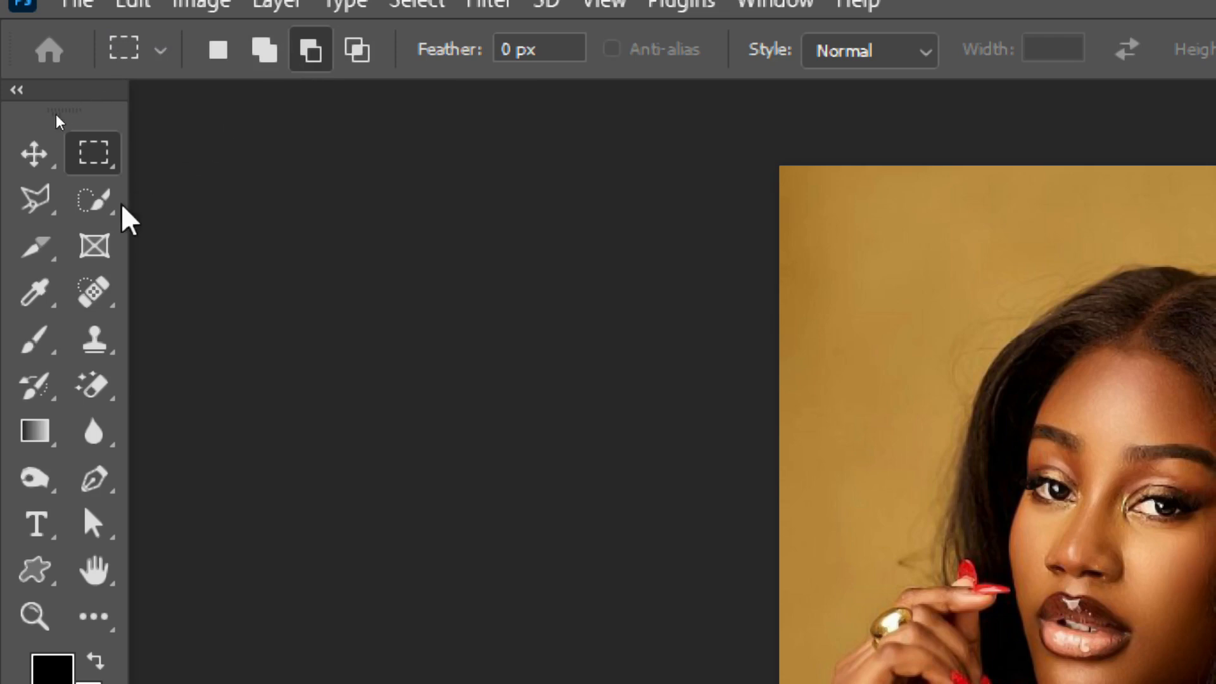
left_click(34, 199)
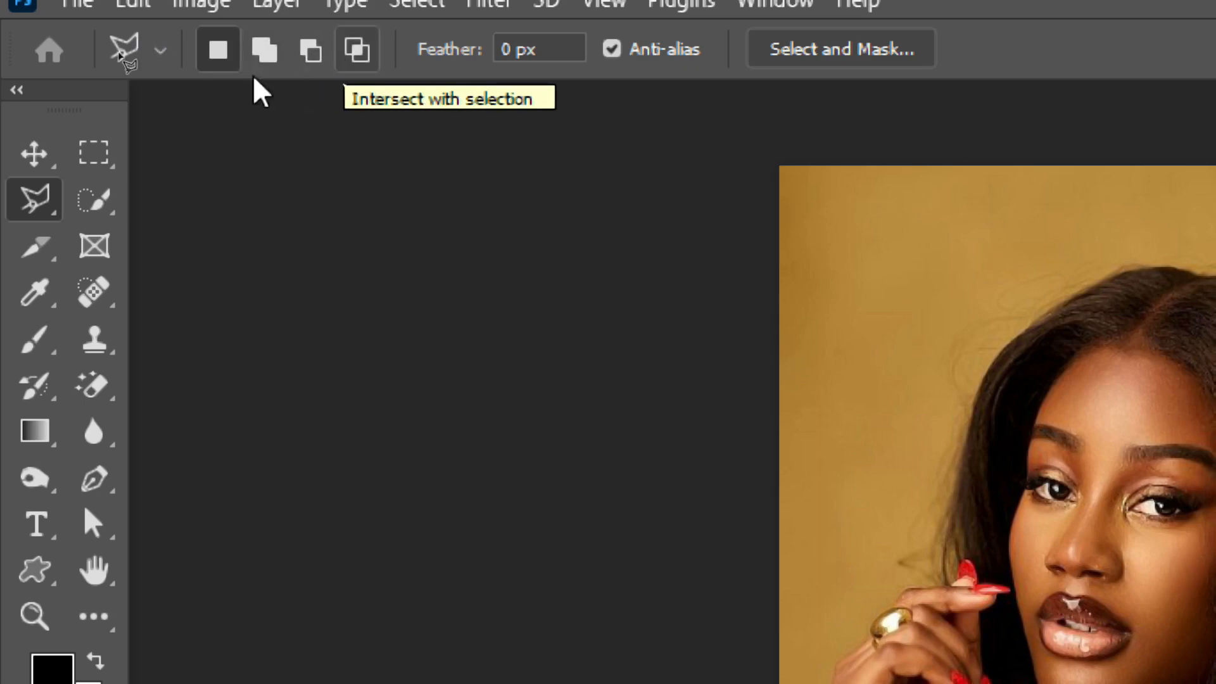
left_click(89, 206)
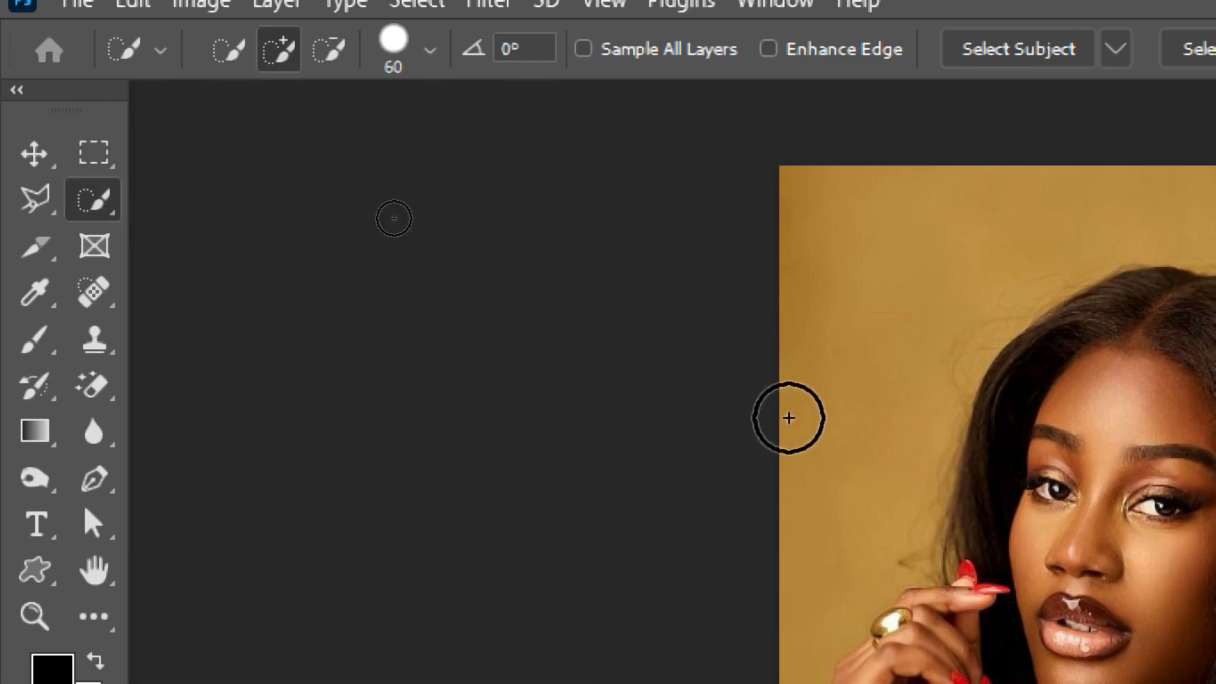
Choose the Quick Selection Tool and set its brush size to 125
right_click(99, 205)
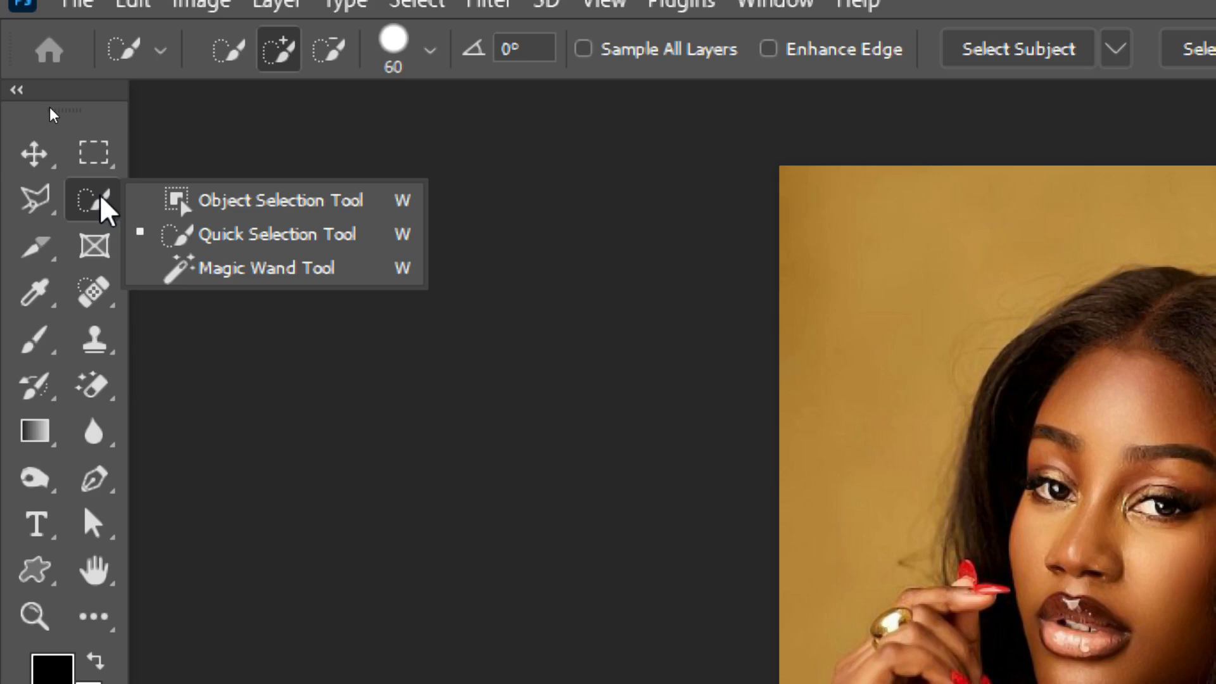
left_click(218, 244)
scroll(665, 302, "right", 5)
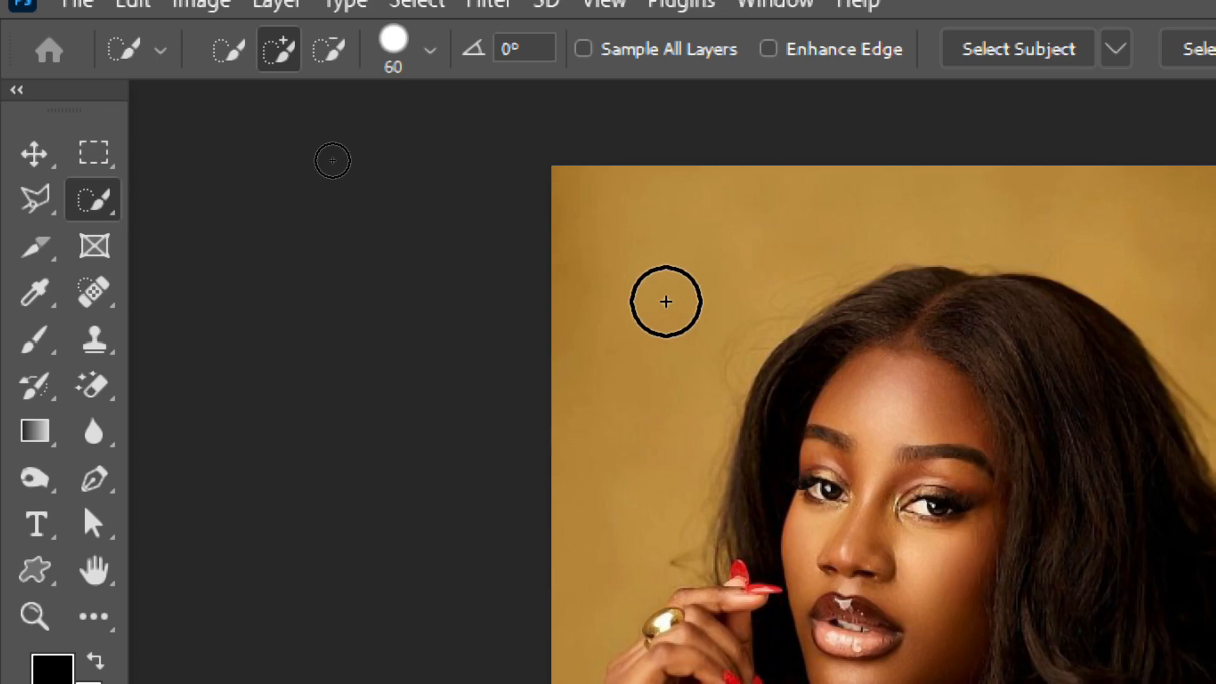
scroll(666, 302, "right", 8)
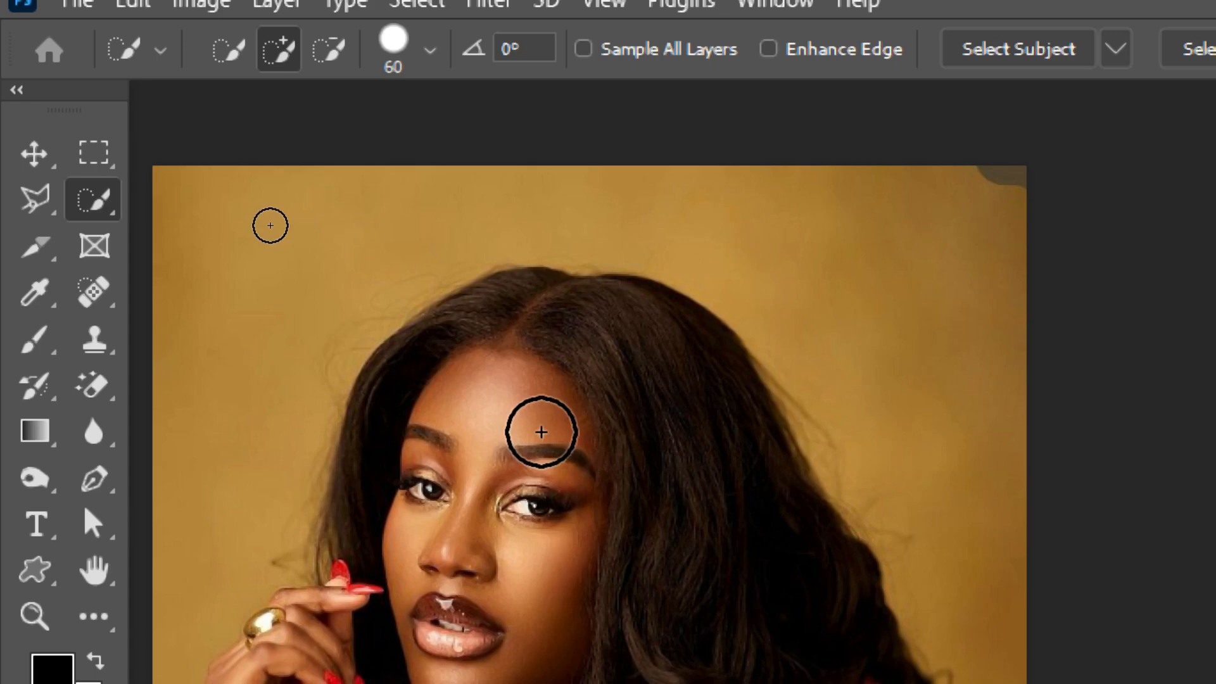
key("bracketright")
key("bracketright")
key("bracketright")
key("bracketright")
key("bracketright")
key("bracketright")
key("bracketright")
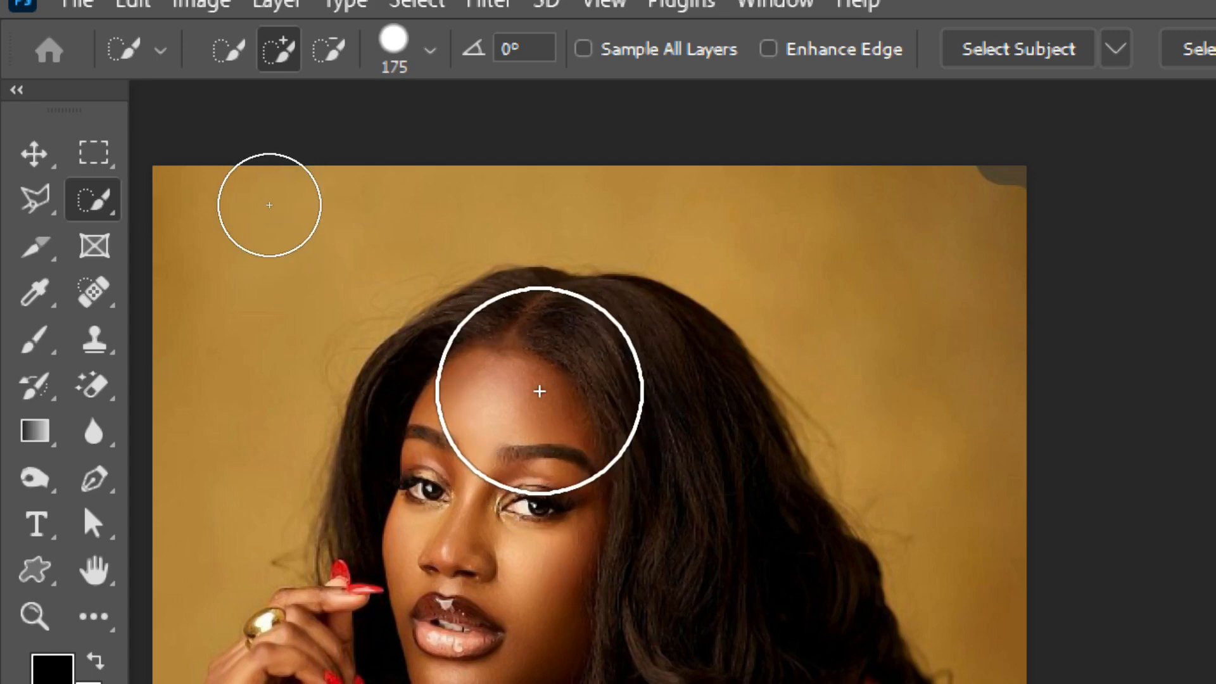
key("bracketleft")
key("bracketleft")
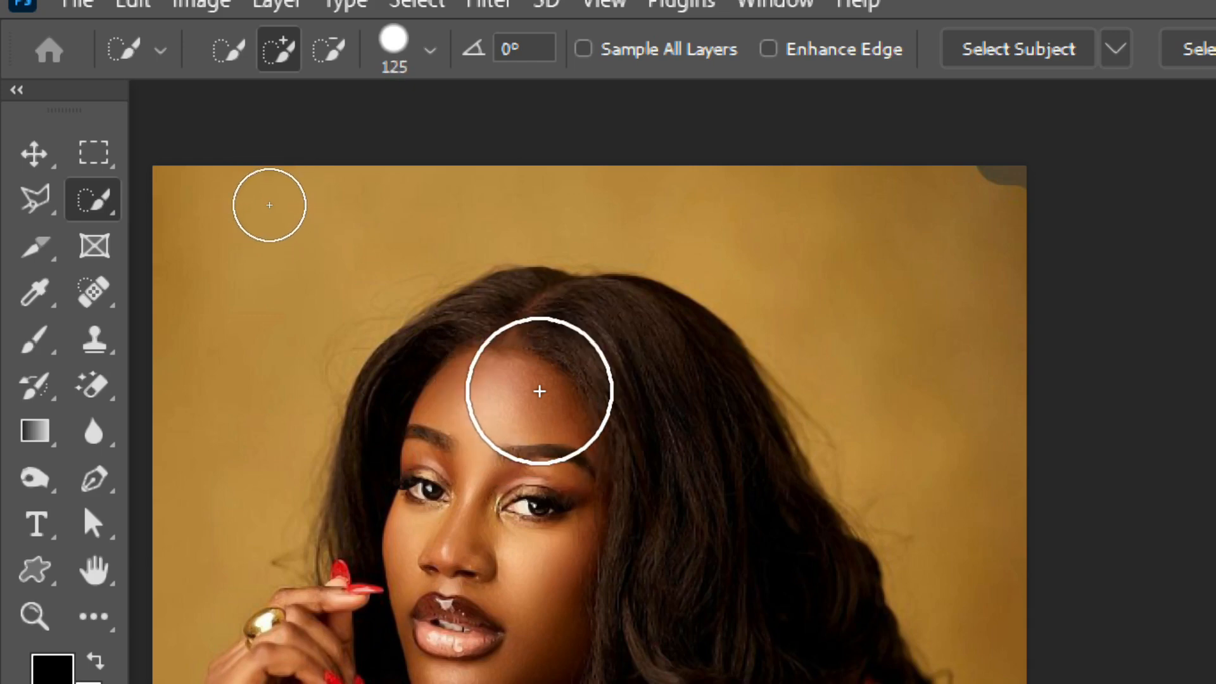
key("bracketleft")
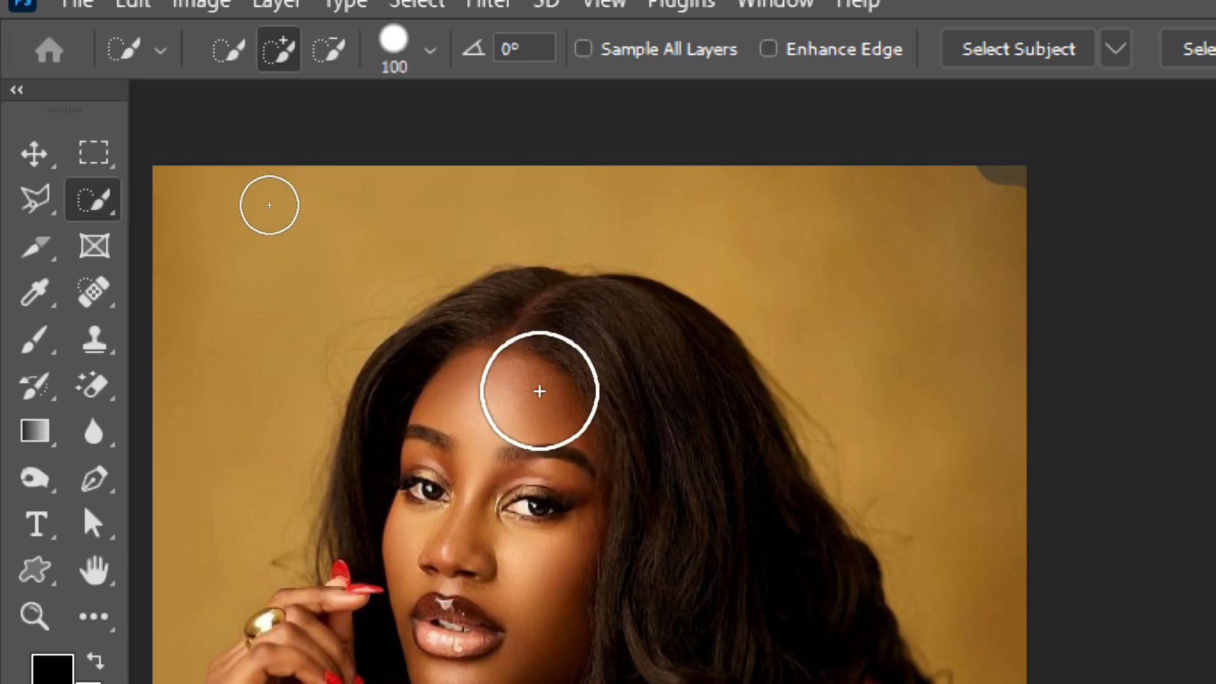
key("bracketright")
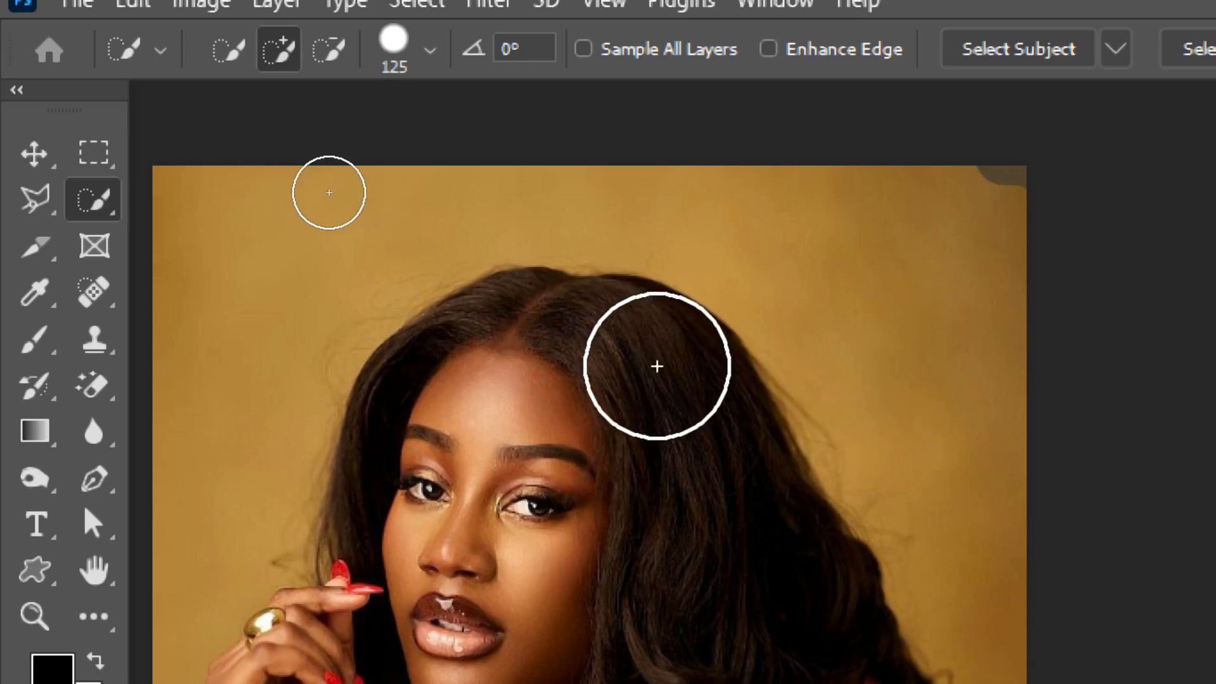
Select the woman's hair, face, raised hand and shoulder area with the Quick Selection Tool
left_click_drag(657, 364, 638, 382)
mouse_move(540, 331)
left_mouse_down()
mouse_move(454, 394)
mouse_move(441, 425)
left_mouse_up()
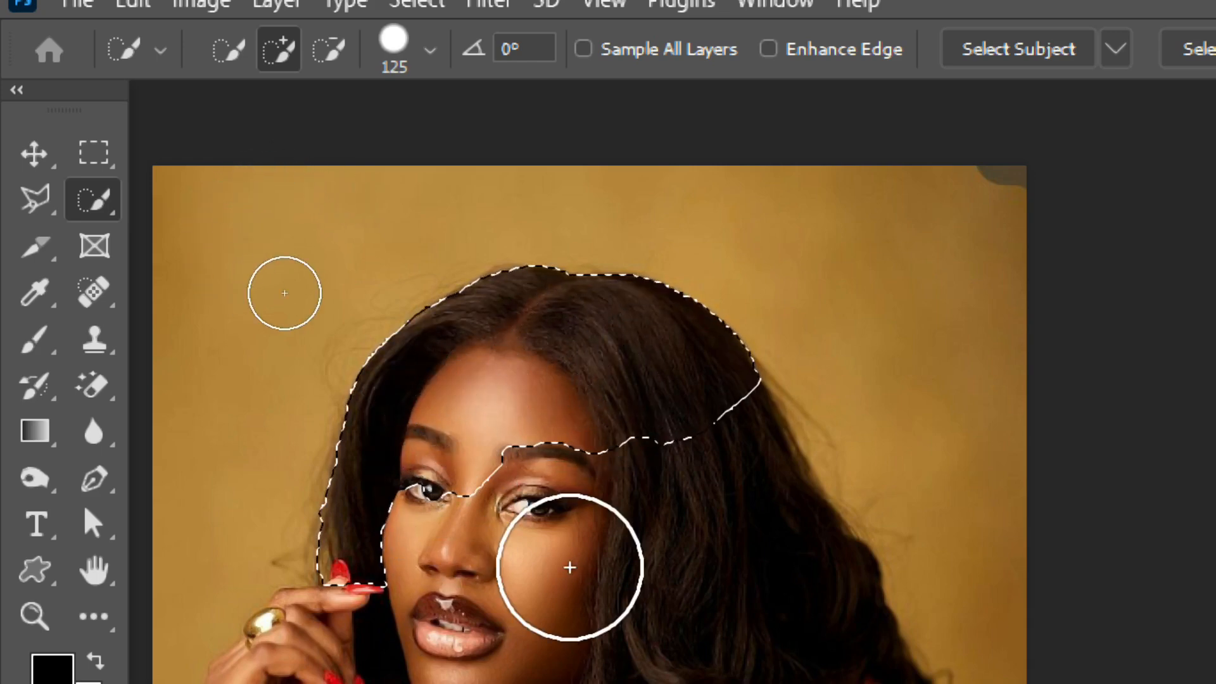
scroll(570, 561, "down", 5)
left_click(448, 268)
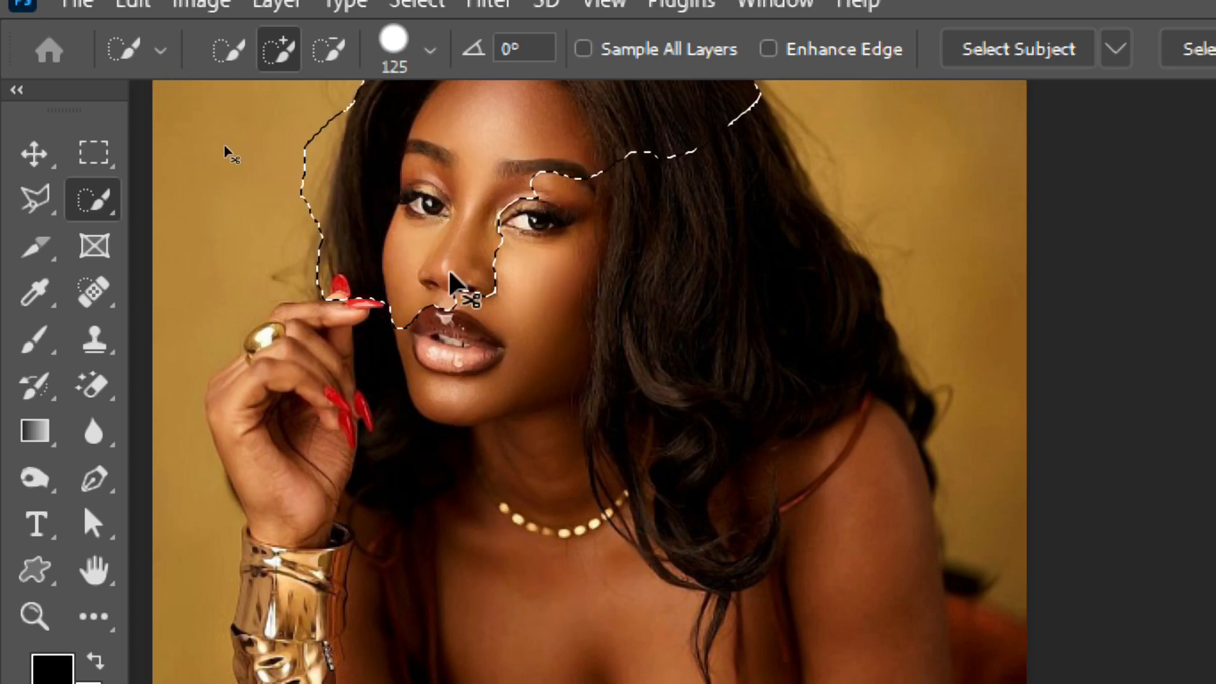
key("ctrl+z")
mouse_move(445, 252)
left_mouse_down()
mouse_move(423, 351)
mouse_move(440, 373)
mouse_move(461, 268)
mouse_move(367, 397)
mouse_move(353, 403)
mouse_move(354, 374)
mouse_move(326, 382)
mouse_move(311, 430)
mouse_move(315, 514)
mouse_move(354, 550)
mouse_move(328, 605)
mouse_move(325, 577)
left_mouse_up()
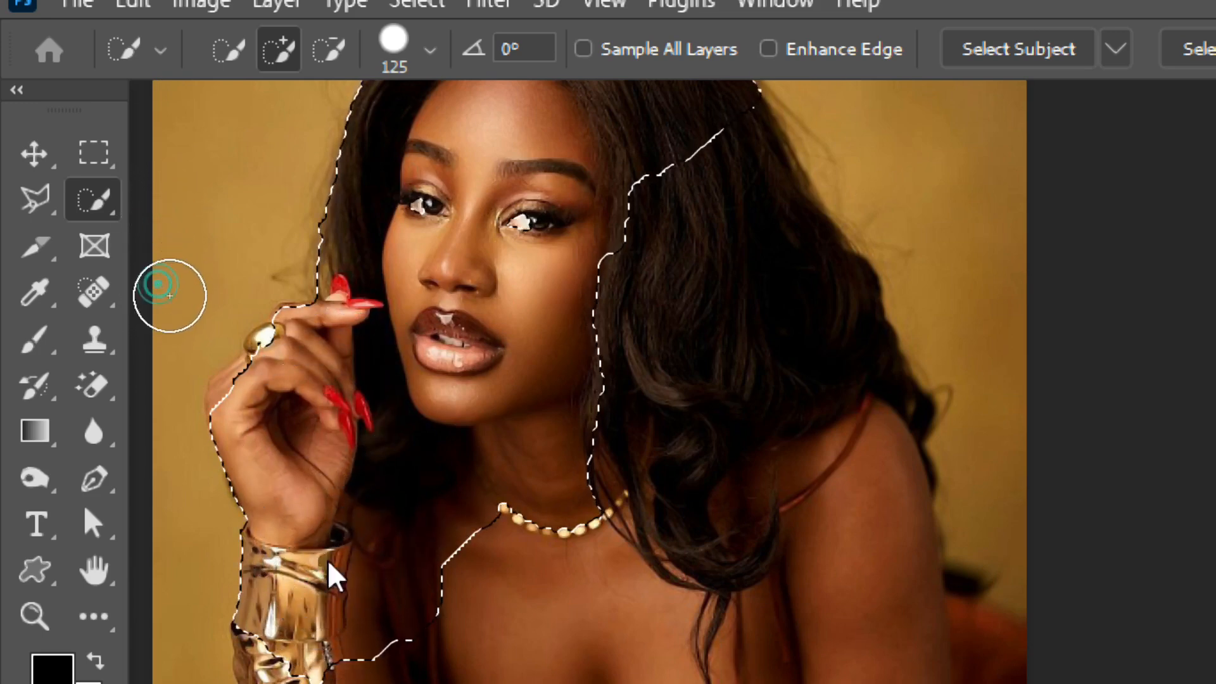
mouse_move(769, 486)
left_mouse_down()
mouse_move(812, 475)
mouse_move(828, 340)
mouse_move(814, 260)
mouse_move(796, 530)
left_mouse_up()
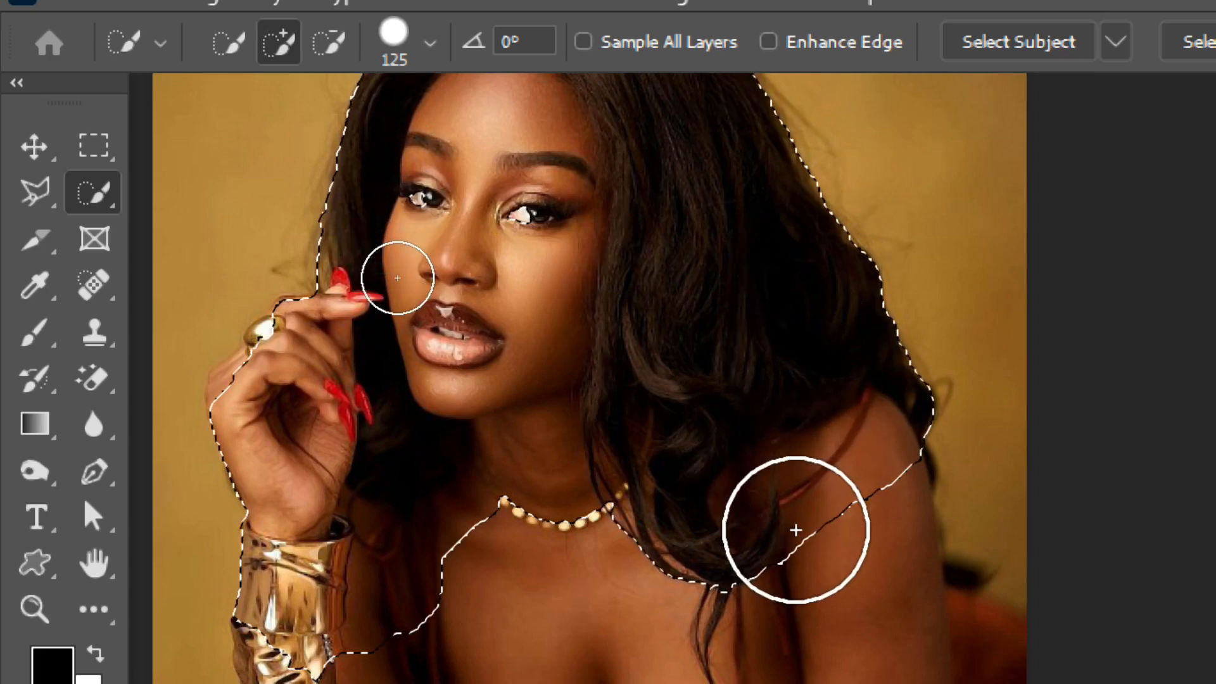
Extend the selection over the woman's arms, chest and dress down to the photo's lower edge
scroll(796, 530, "down", 5)
scroll(796, 530, "right", 1)
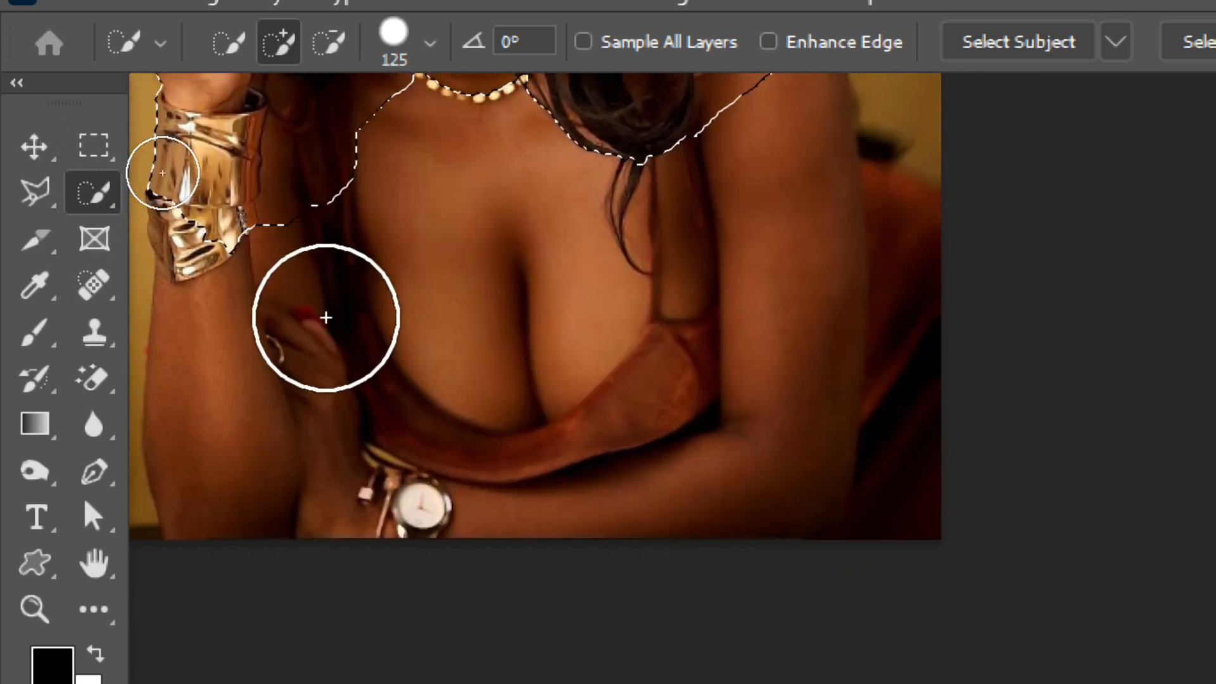
left_click_drag(256, 344, 242, 365)
scroll(678, 380, "right", 3)
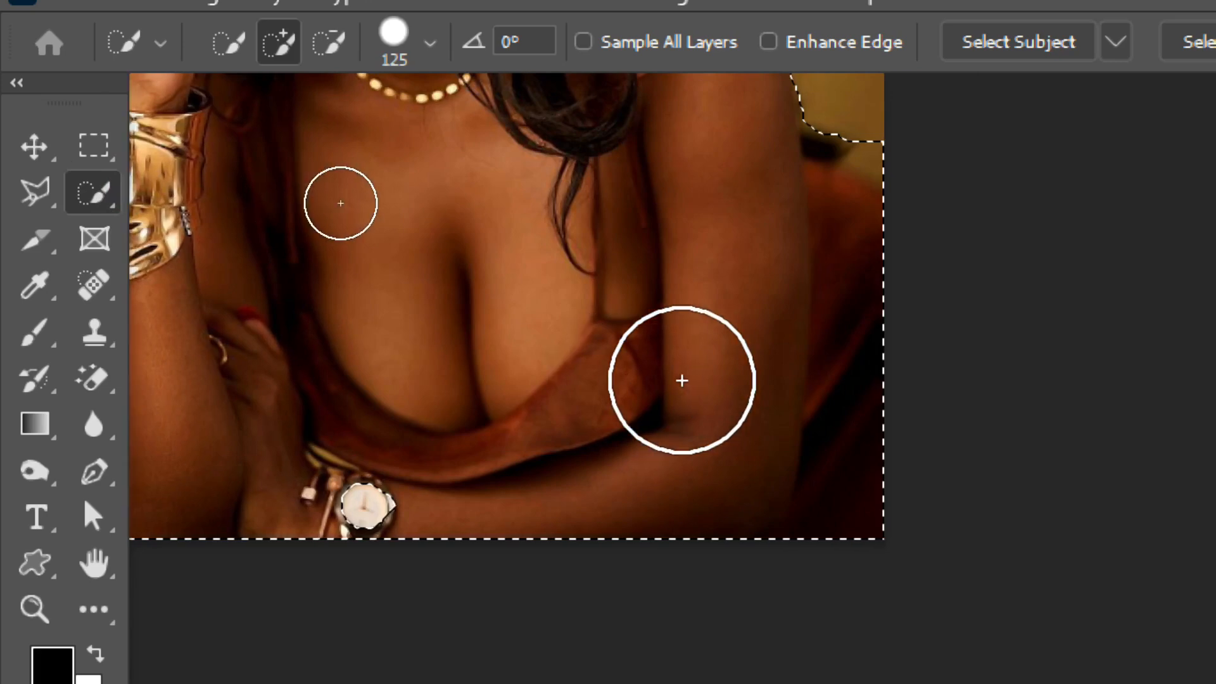
scroll(682, 380, "up", 3)
scroll(682, 381, "up", 10)
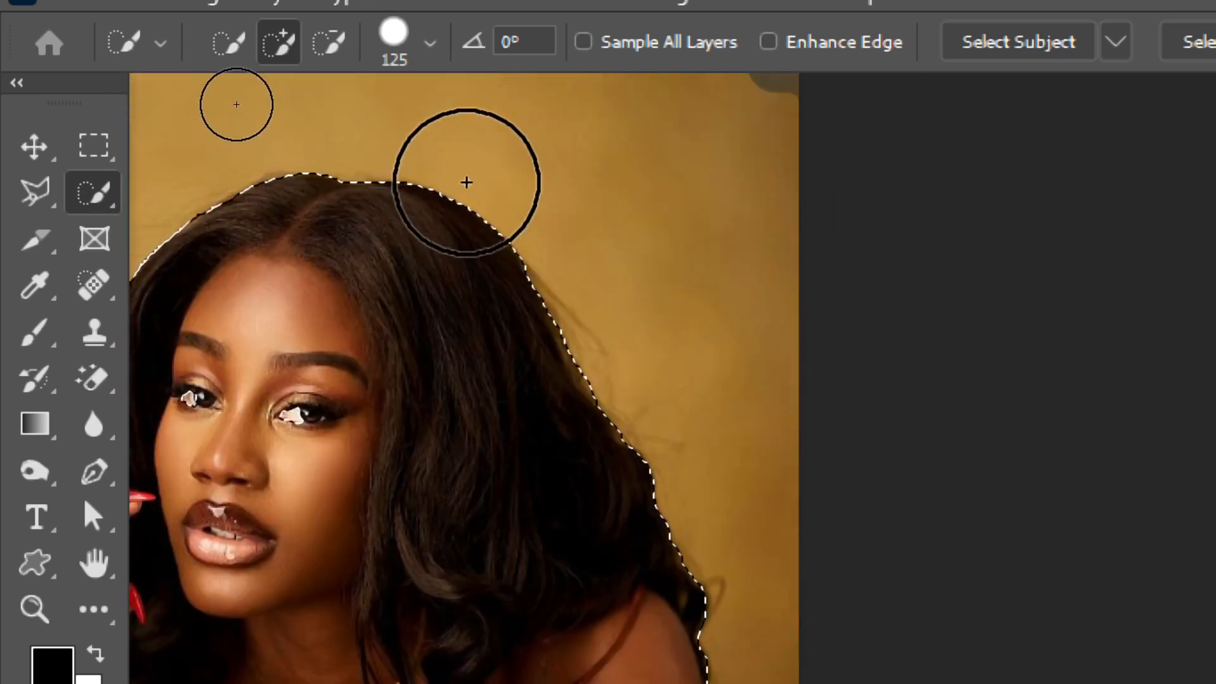
Add the woman's raised hand to the selection with the Quick Selection Tool
scroll(274, 343, "left", 4)
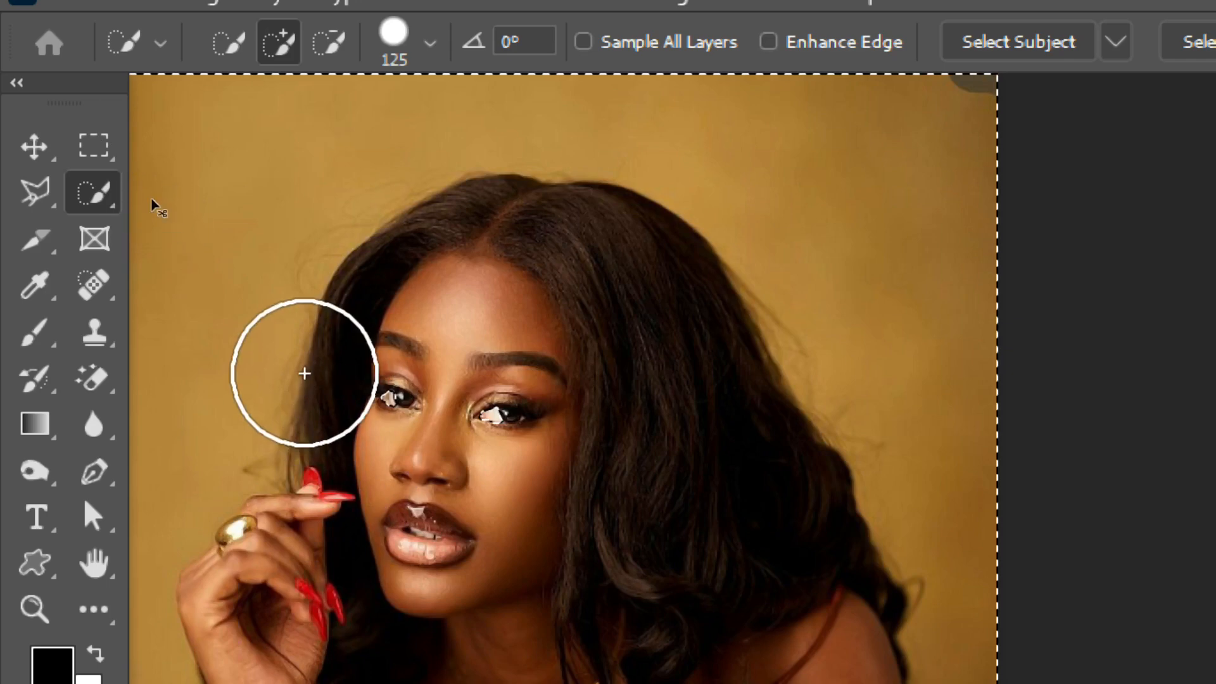
left_click(266, 565)
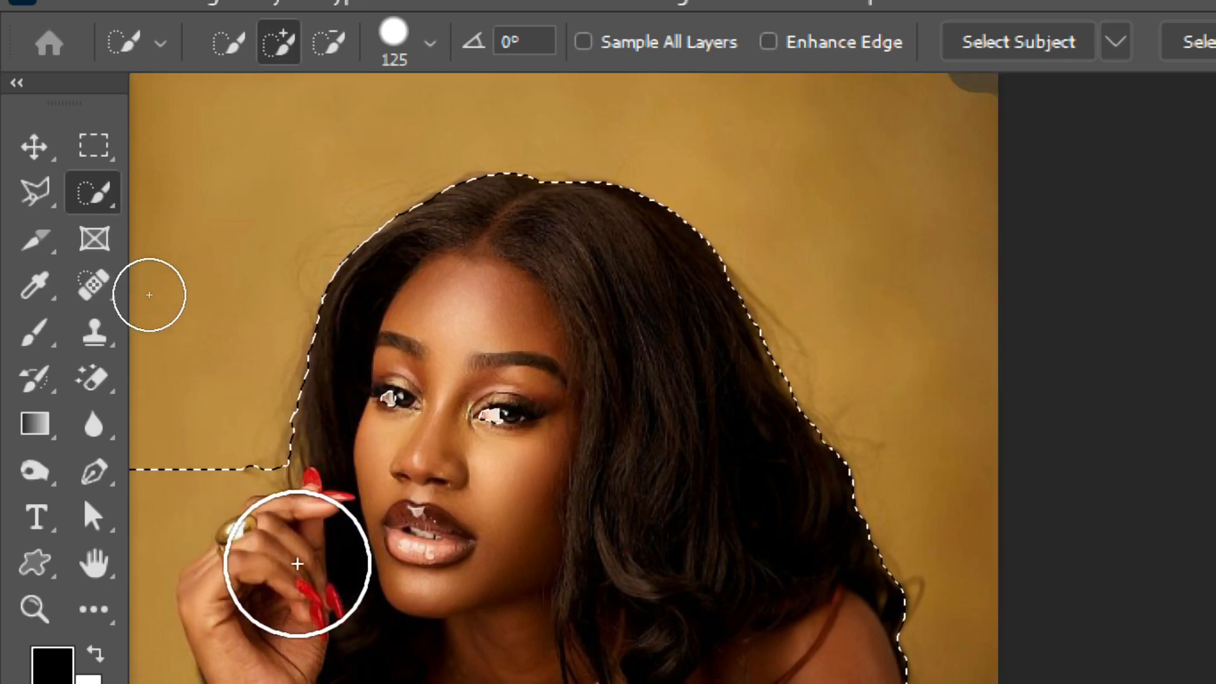
scroll(223, 516, "right", 2)
scroll(224, 516, "left", 6)
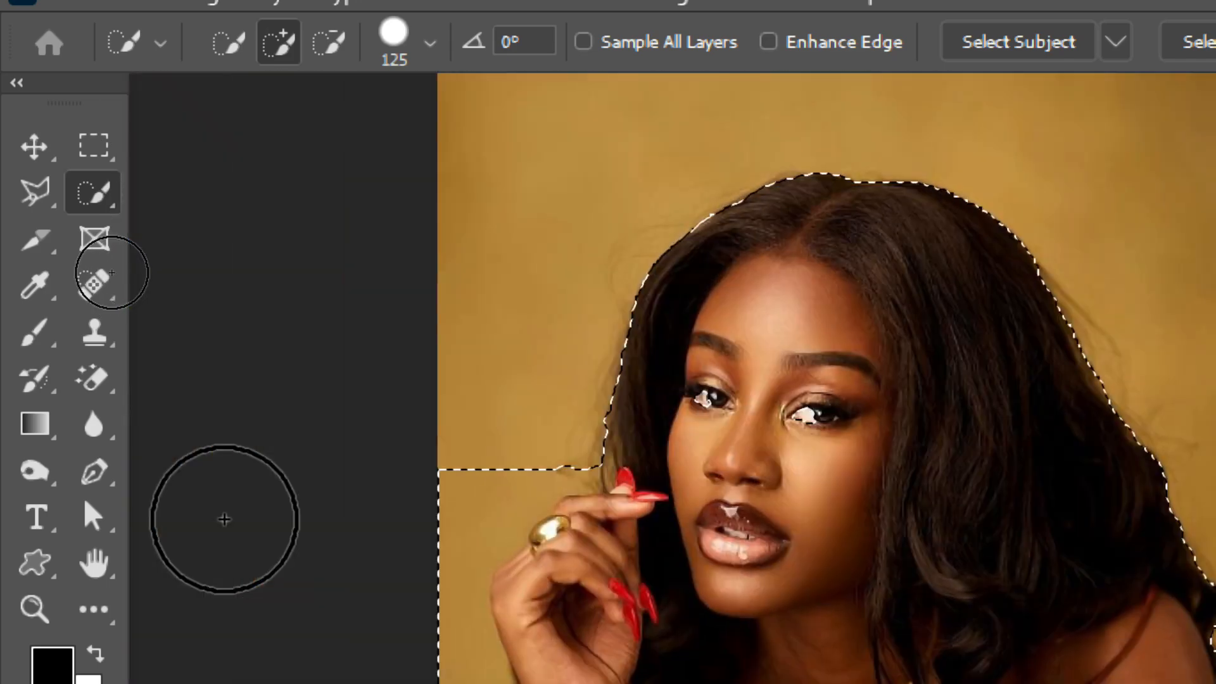
scroll(225, 519, "right", 2)
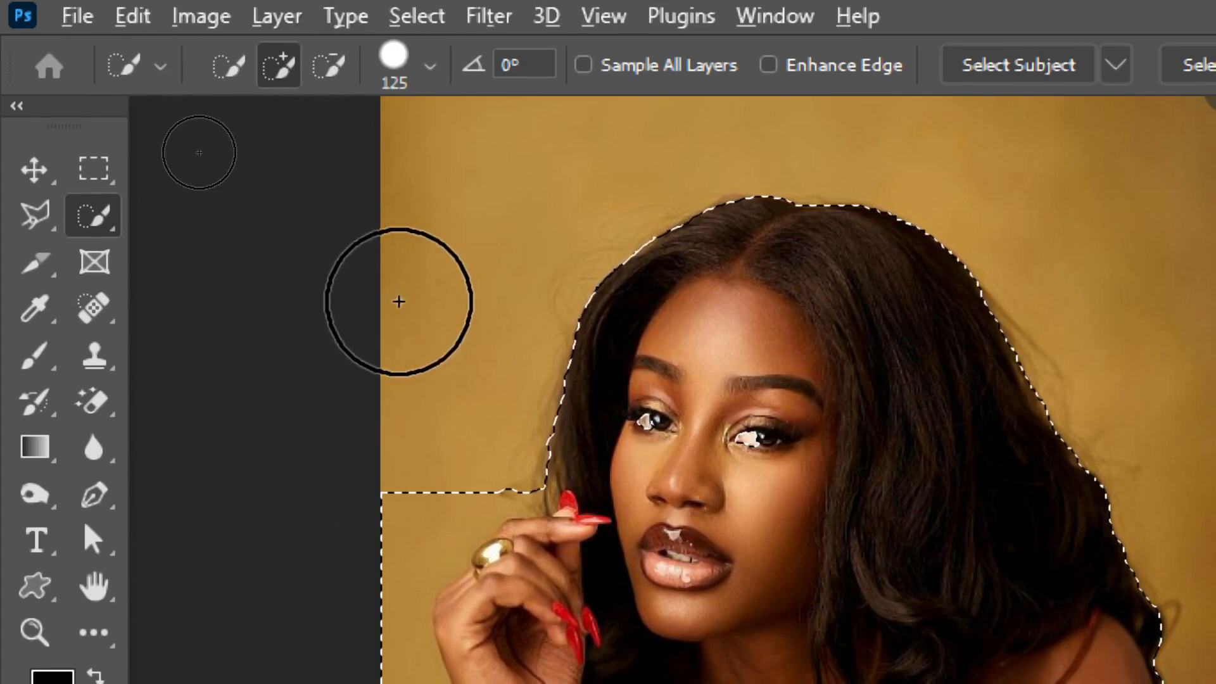
Subtract the background beside the raised hand from the selection and add back the clipped edge of the hand
key("alt")
left_click(391, 511, "alt")
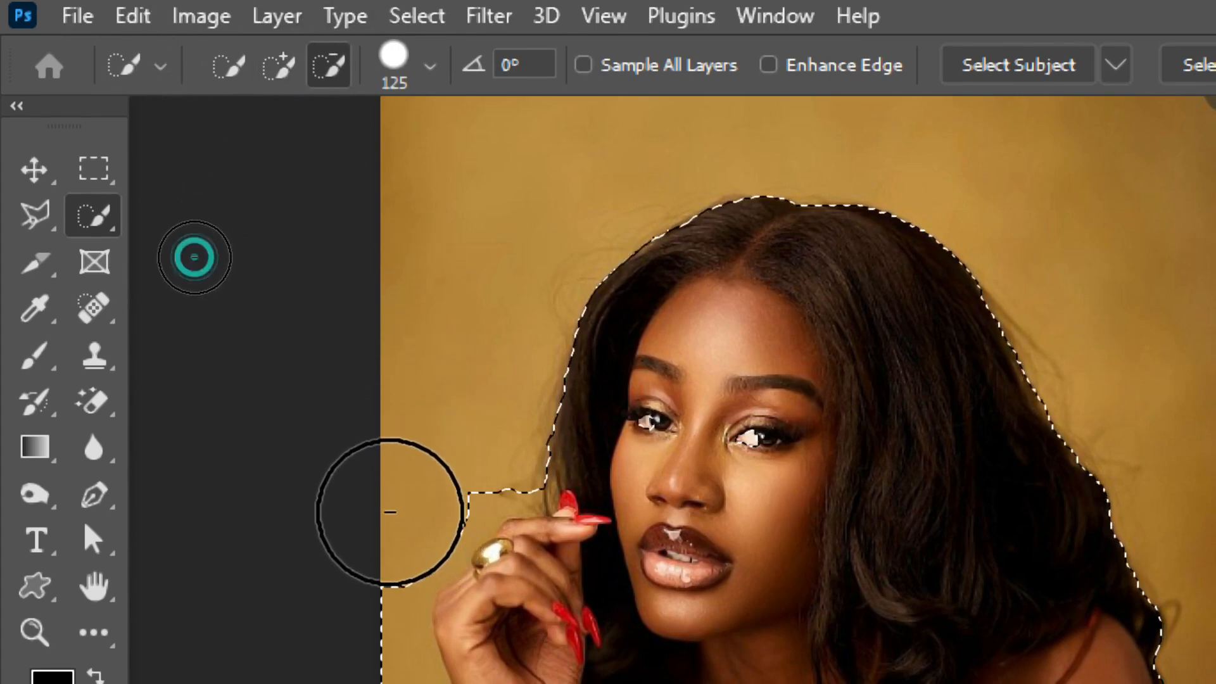
left_click(446, 461, "alt")
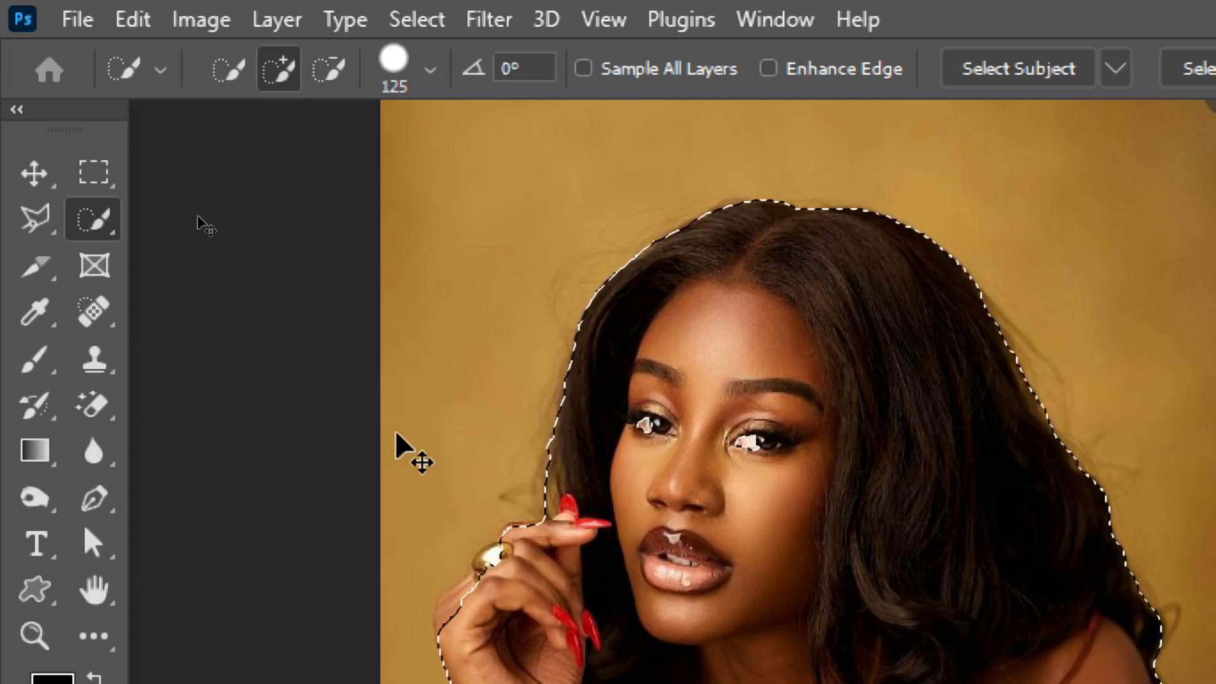
scroll(579, 513, "down", 2)
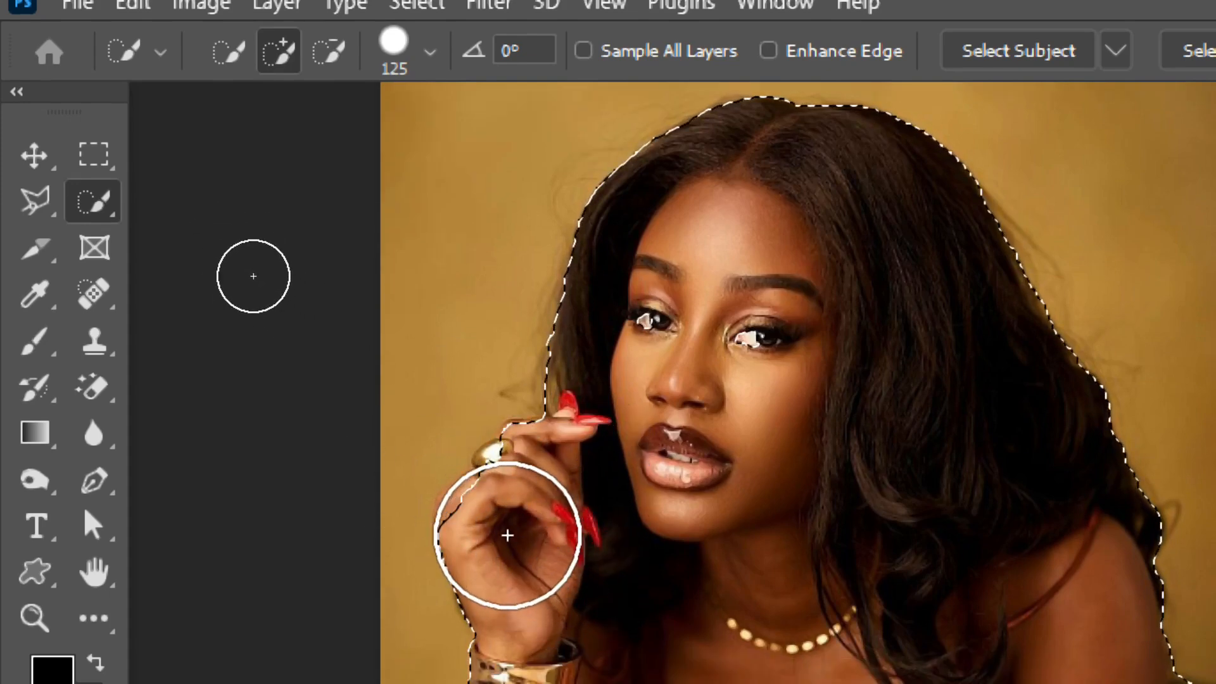
left_click(517, 536)
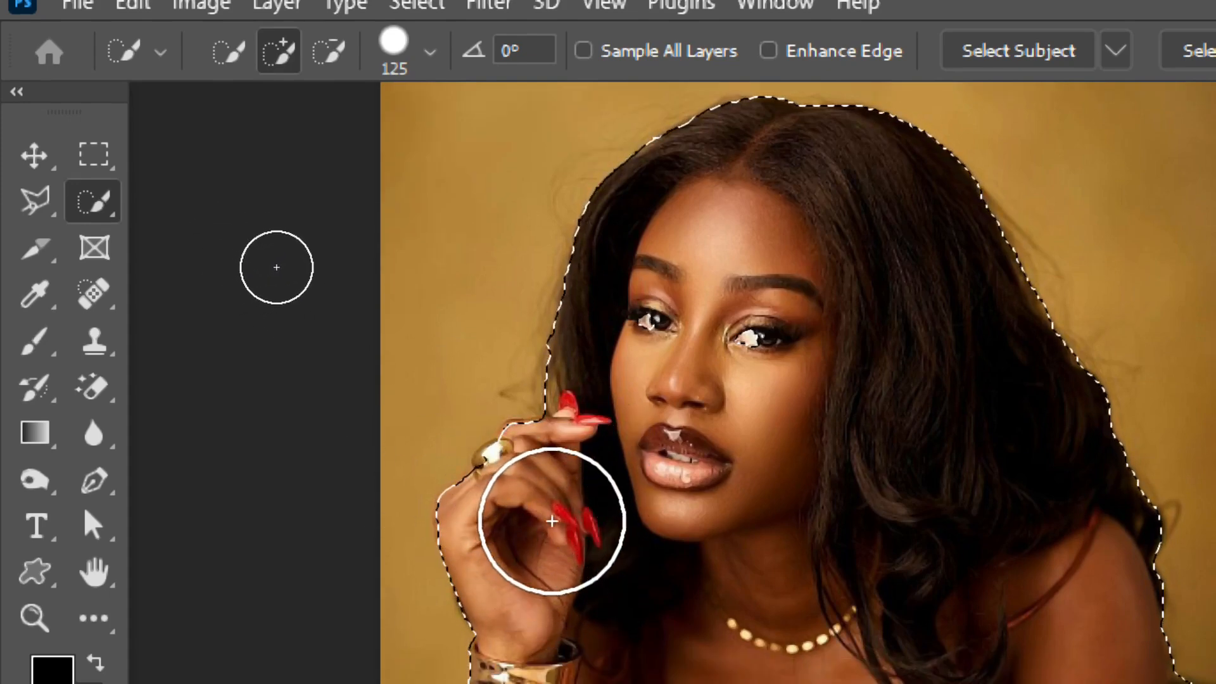
Reduce the Quick Selection brush size to 45 while checking the selection edge along the hand and bracelets
key("ctrl+plus")
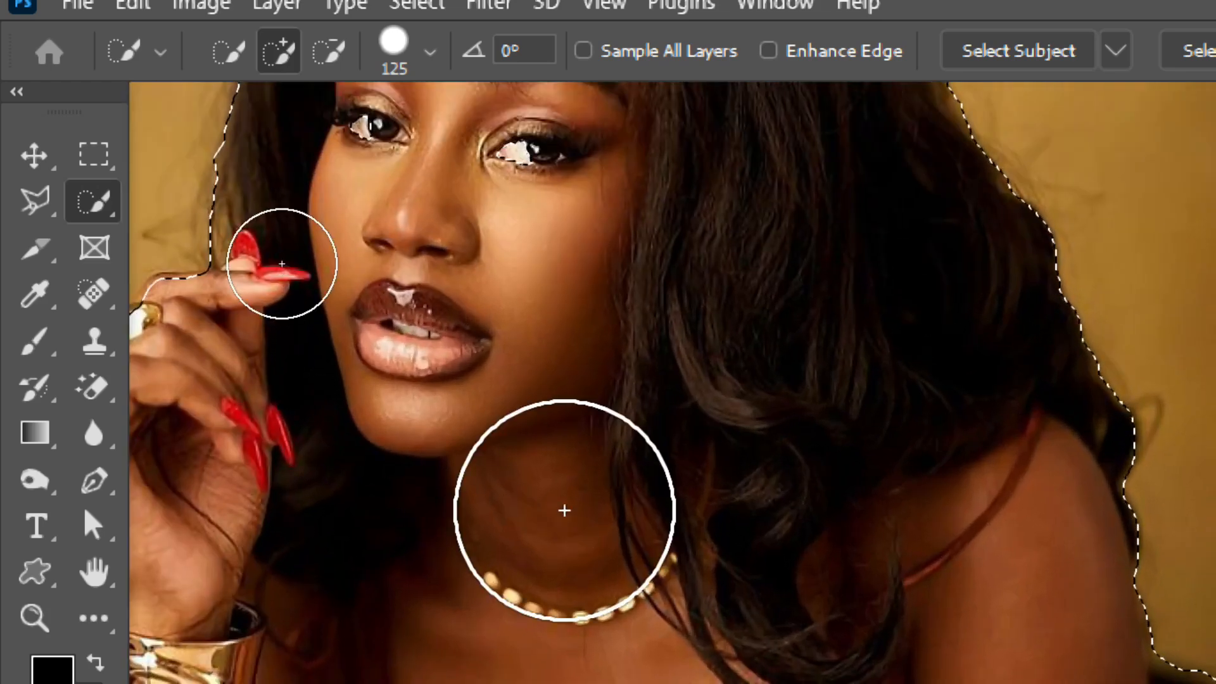
scroll(561, 502, "left", 5)
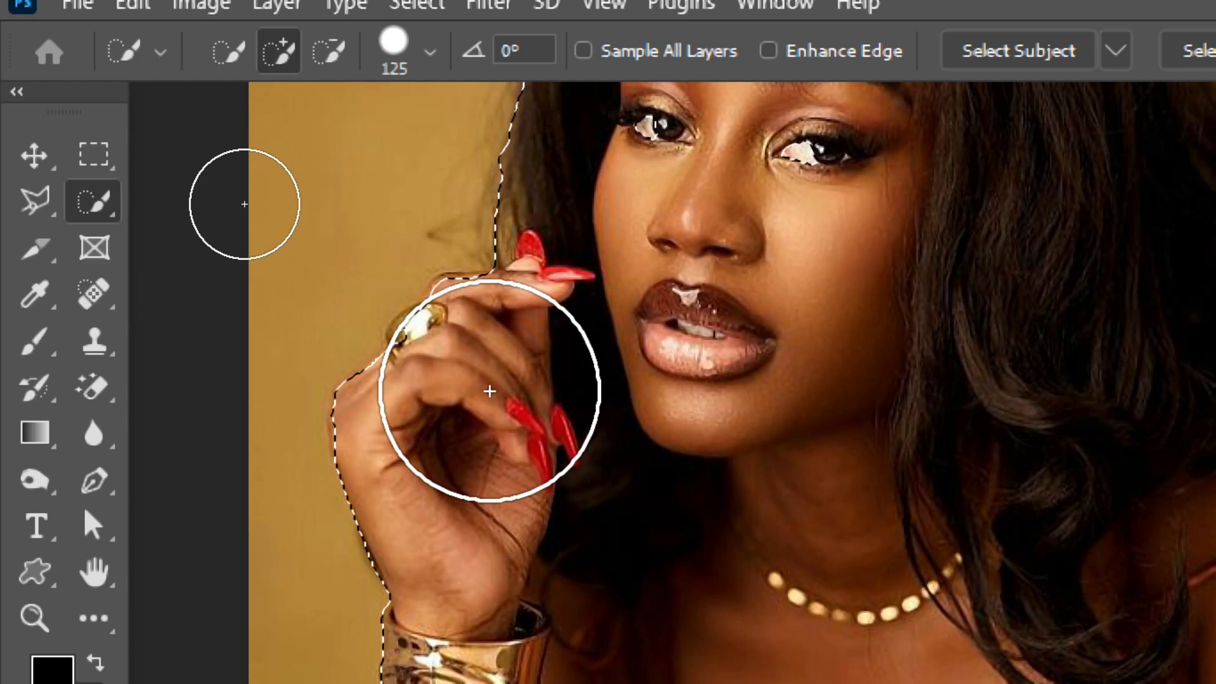
key("bracketleft")
key("bracketleft")
key("bracketleft")
key("bracketleft")
key("bracketleft")
key("bracketleft")
key("bracketleft")
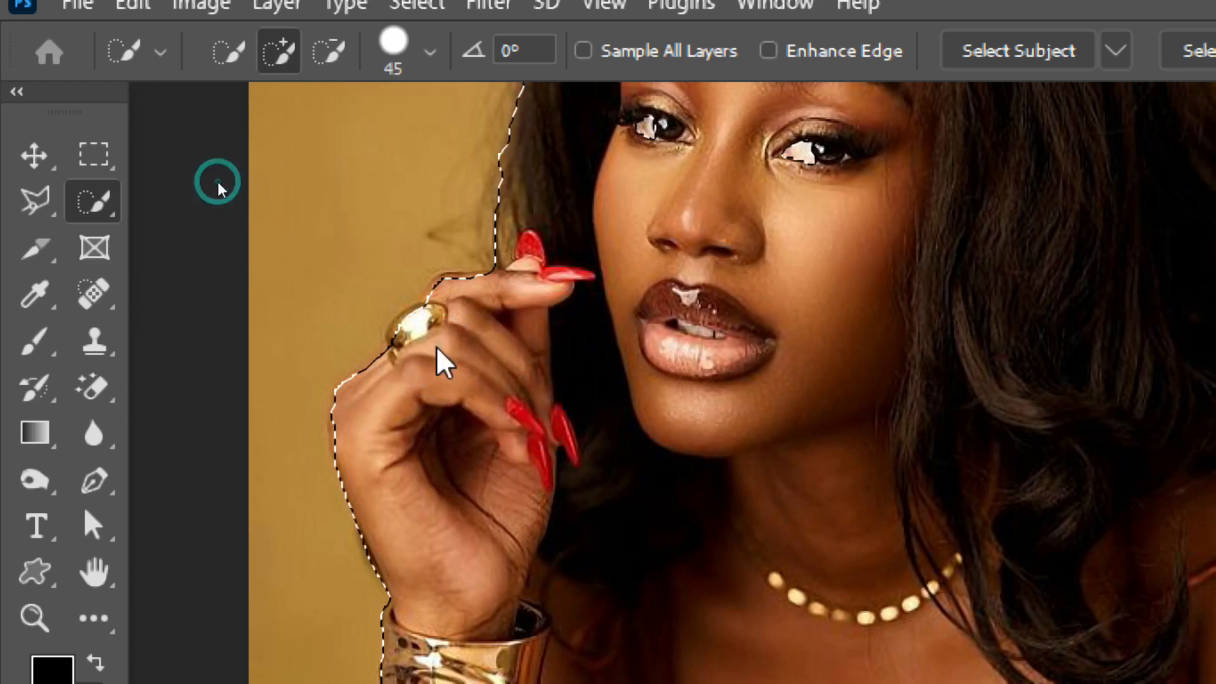
scroll(439, 380, "down", 3)
scroll(445, 380, "down", 2)
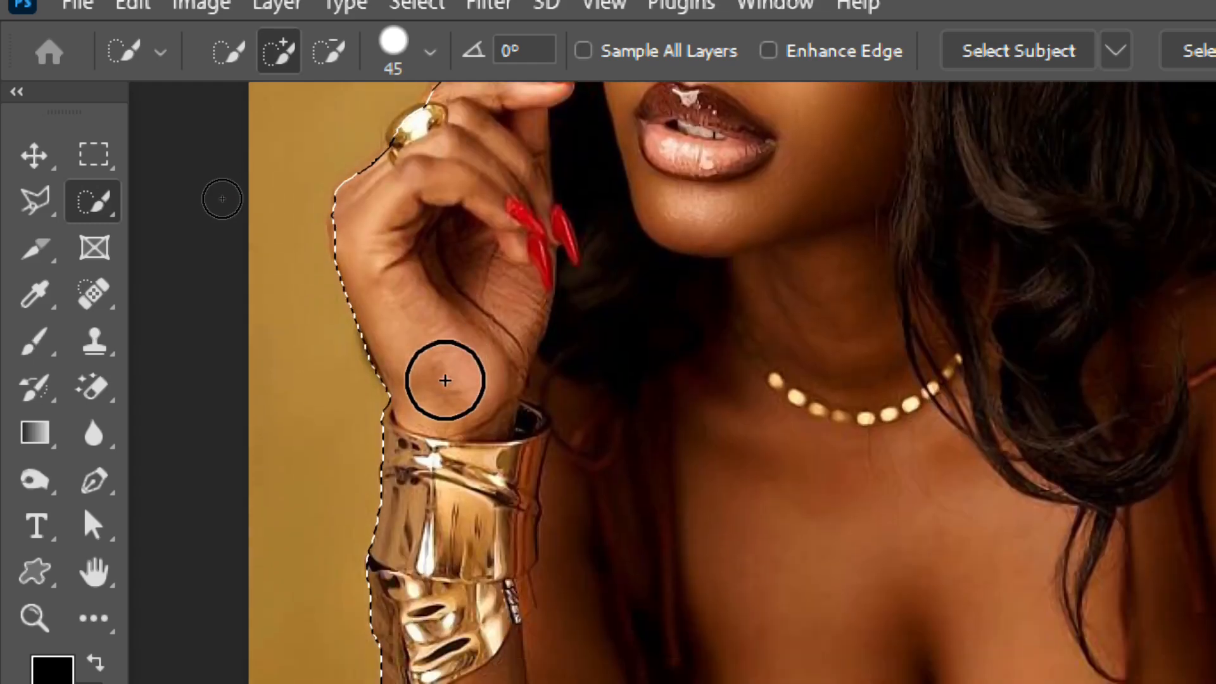
scroll(445, 380, "up", 5)
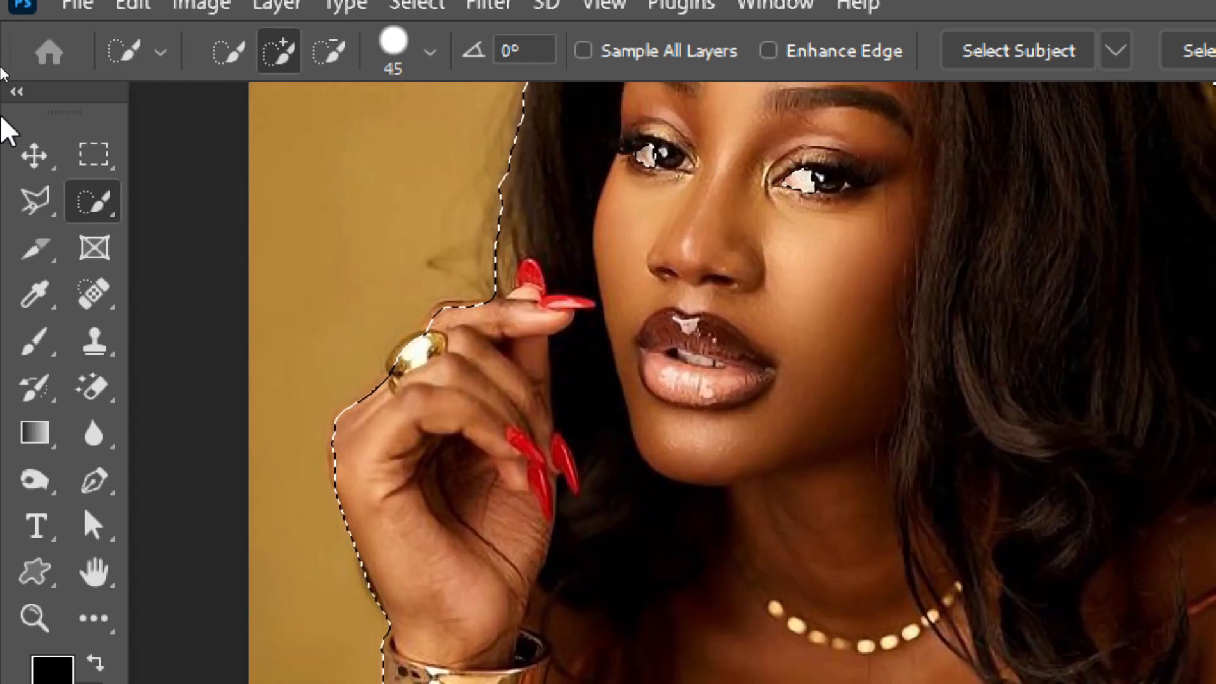
Add the missed edges of the finger, gold ring and outer hand to the selection with the Lasso Tool in Add to selection mode
left_click(37, 202)
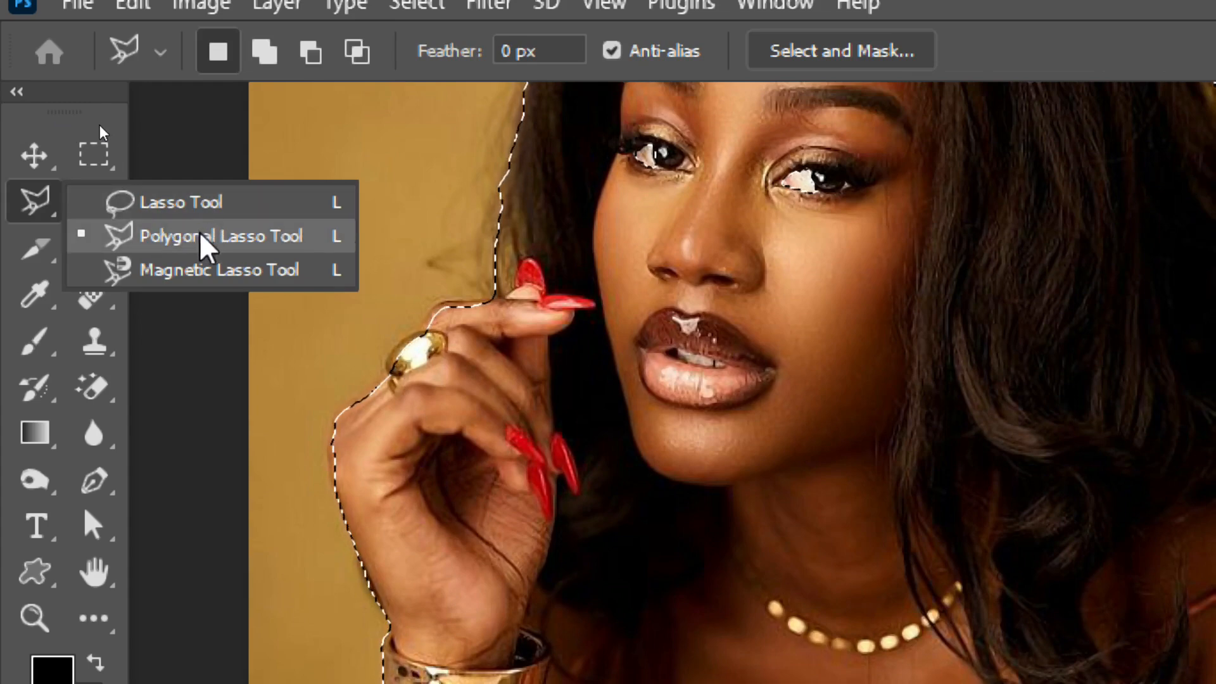
left_click(194, 204)
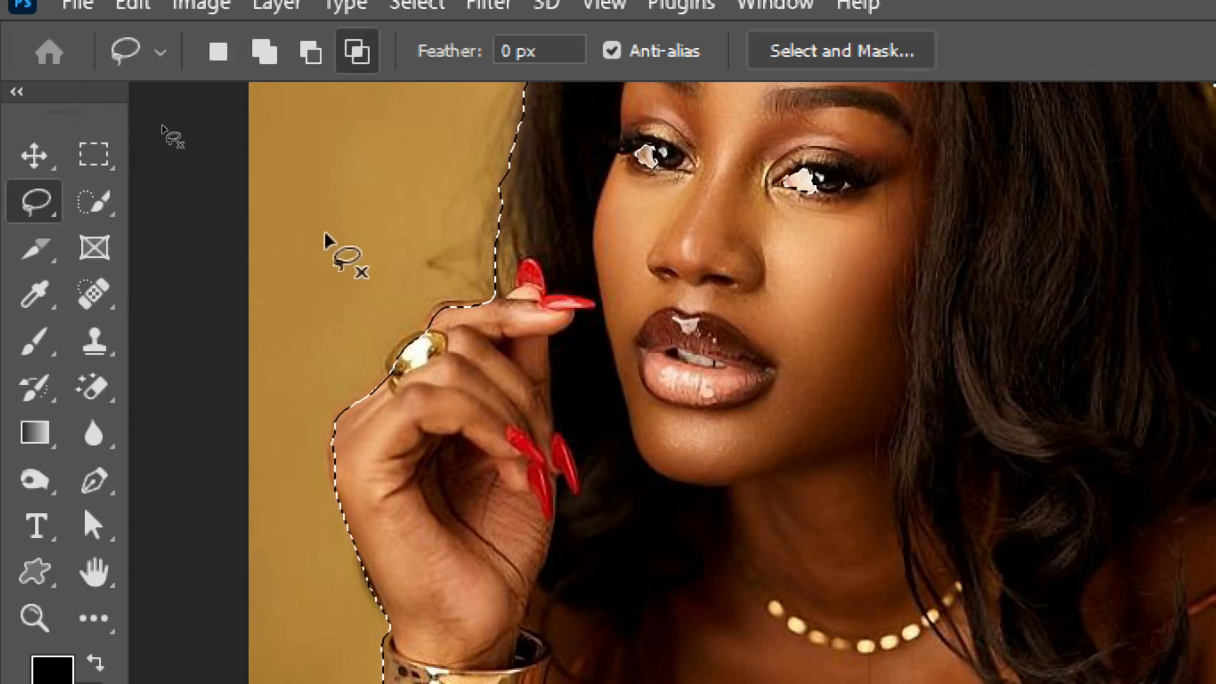
key("ctrl+plus")
scroll(331, 233, "left", 3)
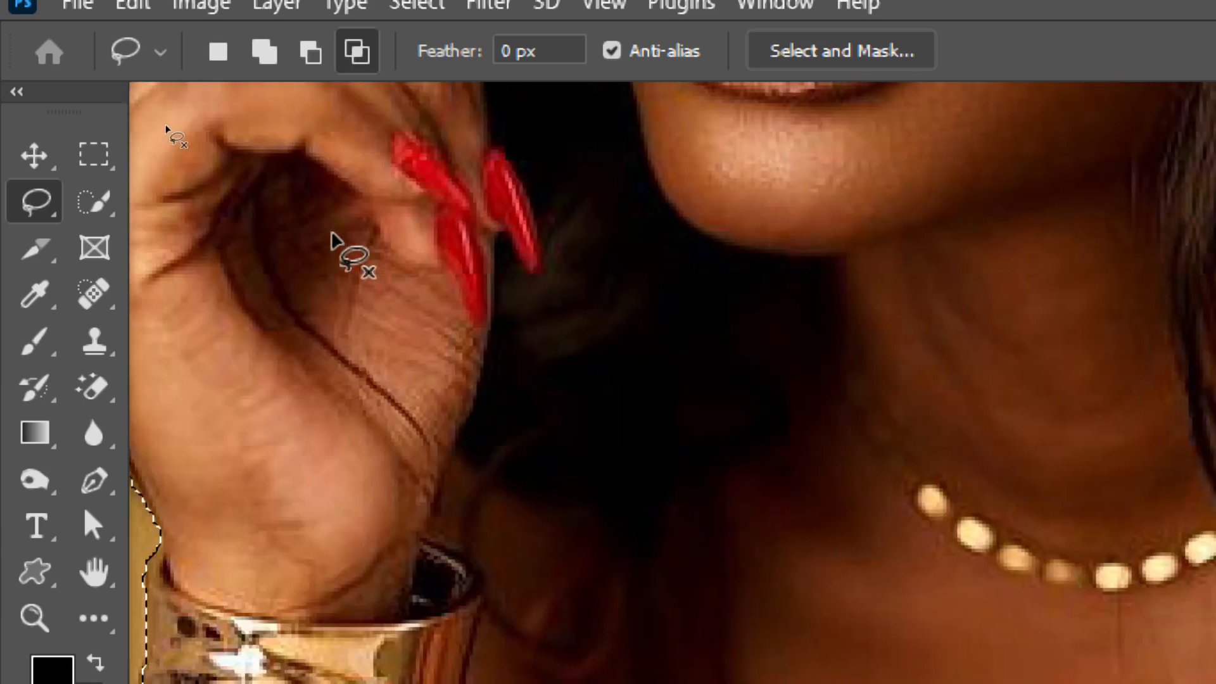
scroll(335, 247, "left", 3)
scroll(339, 252, "up", 4)
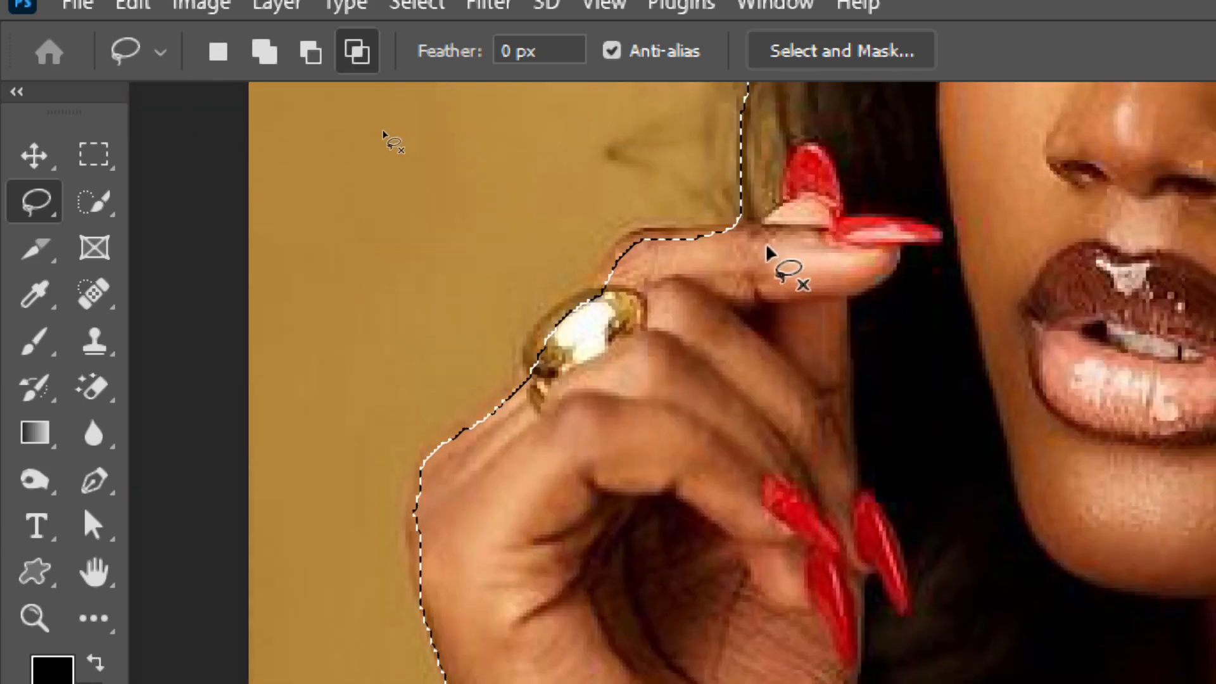
key("shift")
key("shift")
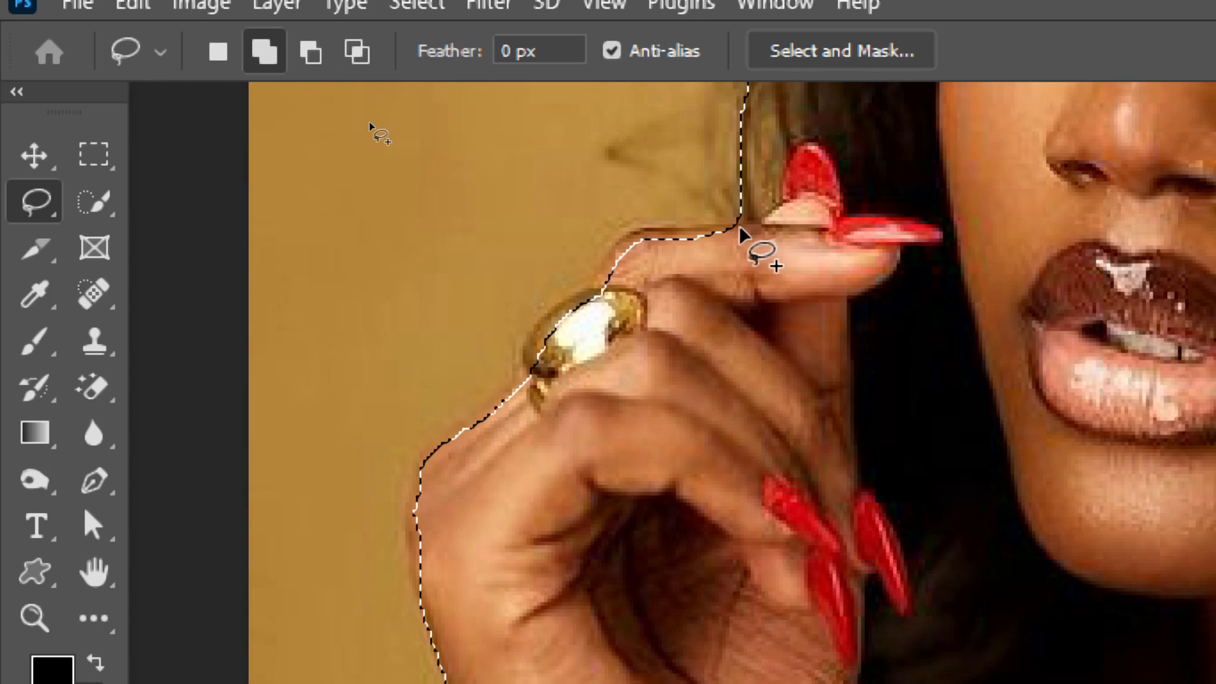
left_click(264, 54)
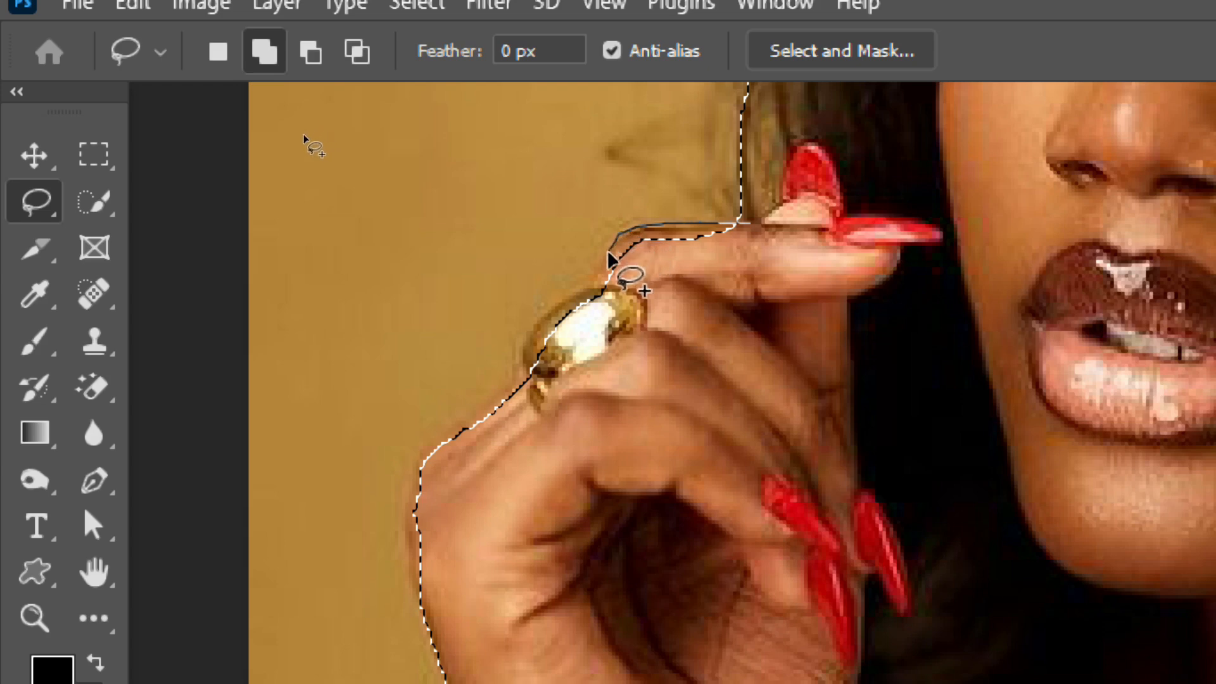
mouse_move(610, 257)
left_mouse_down()
mouse_move(534, 326)
mouse_move(567, 446)
left_mouse_up()
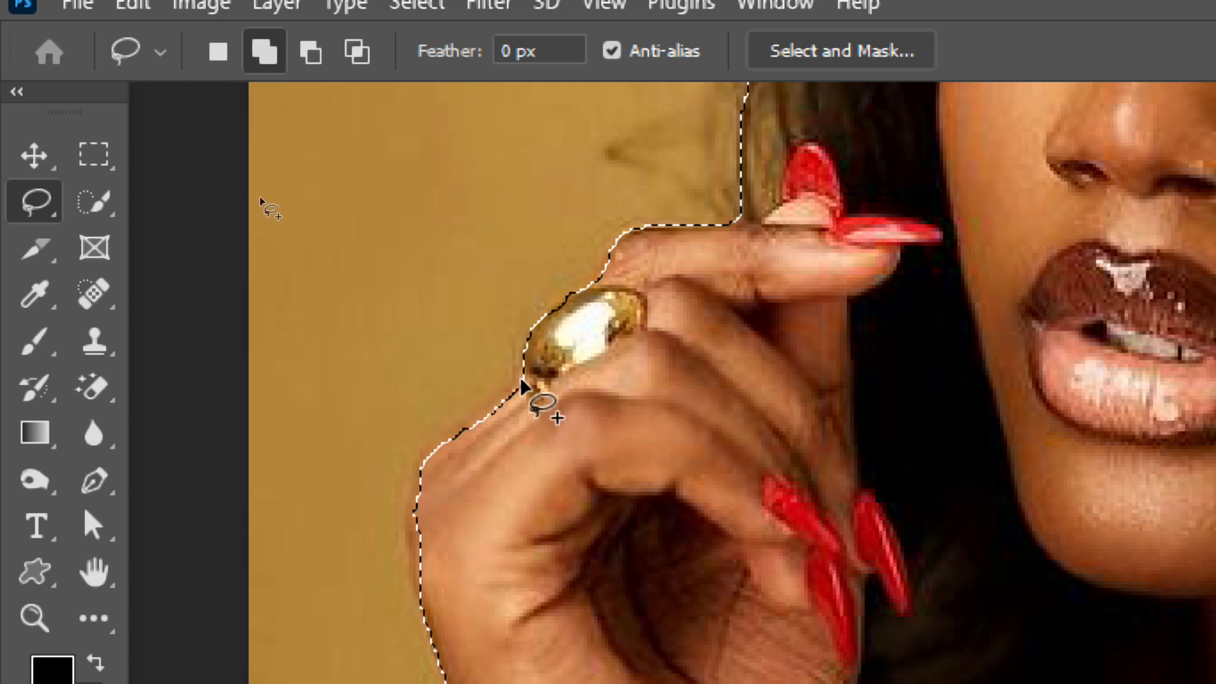
mouse_move(523, 379)
left_mouse_down()
mouse_move(418, 460)
mouse_move(408, 577)
mouse_move(430, 615)
mouse_move(497, 618)
mouse_move(623, 525)
mouse_move(676, 466)
mouse_move(683, 422)
mouse_move(591, 362)
left_mouse_up()
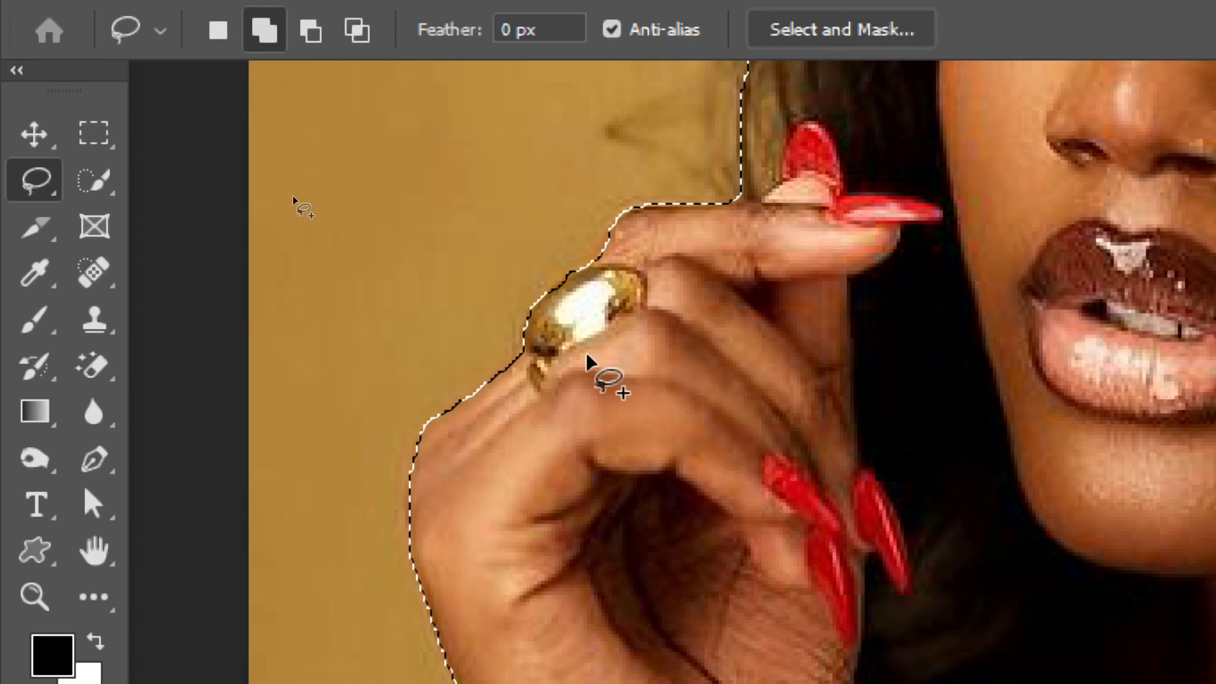
Examine the selection outline along the photo's lower edge and up the woman's arm on the opposite side from the raised hand
scroll(591, 362, "down", 10)
scroll(591, 362, "down", 12)
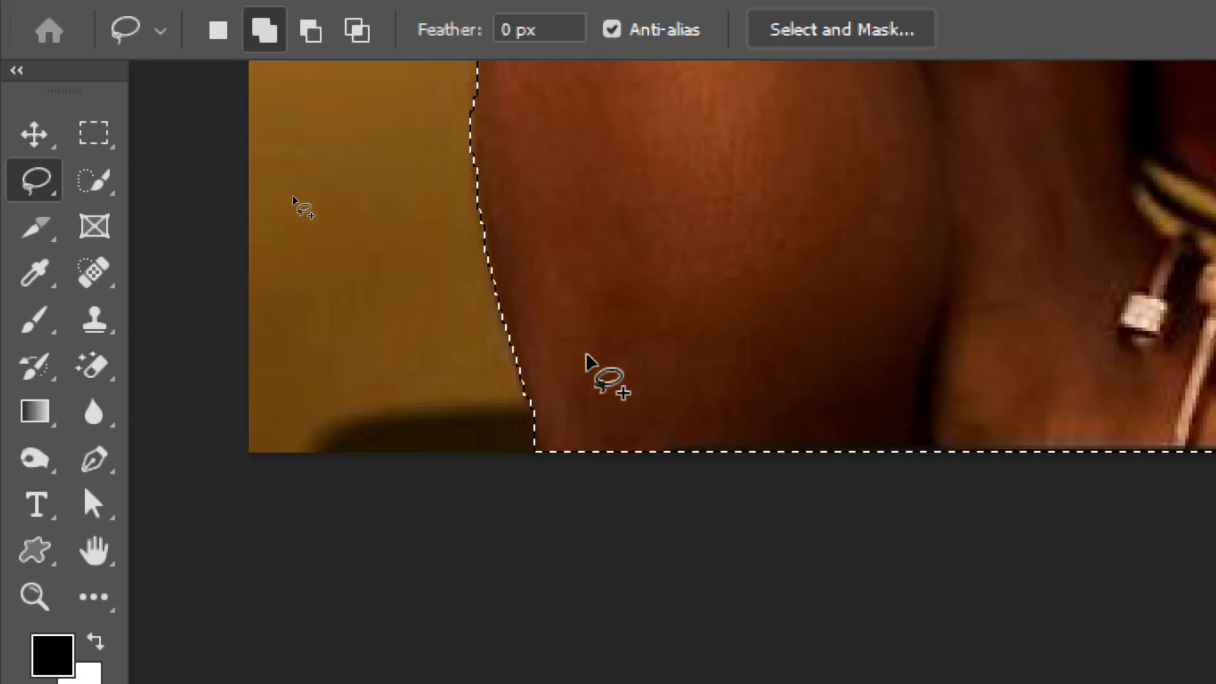
scroll(591, 362, "right", 15)
scroll(591, 361, "left", 10)
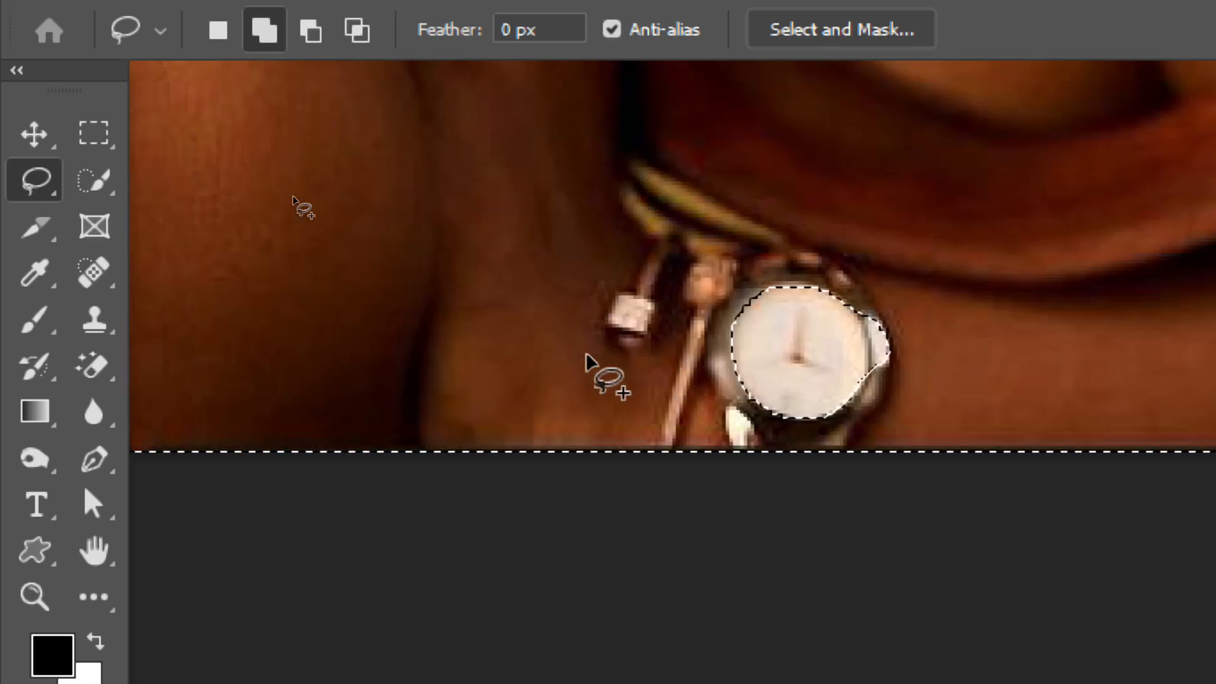
mouse_move(895, 269)
left_mouse_down()
mouse_move(774, 236)
mouse_move(681, 329)
mouse_move(709, 399)
mouse_move(801, 438)
mouse_move(947, 371)
mouse_move(932, 263)
left_mouse_up()
scroll(928, 256, "right", 8)
scroll(927, 256, "right", 10)
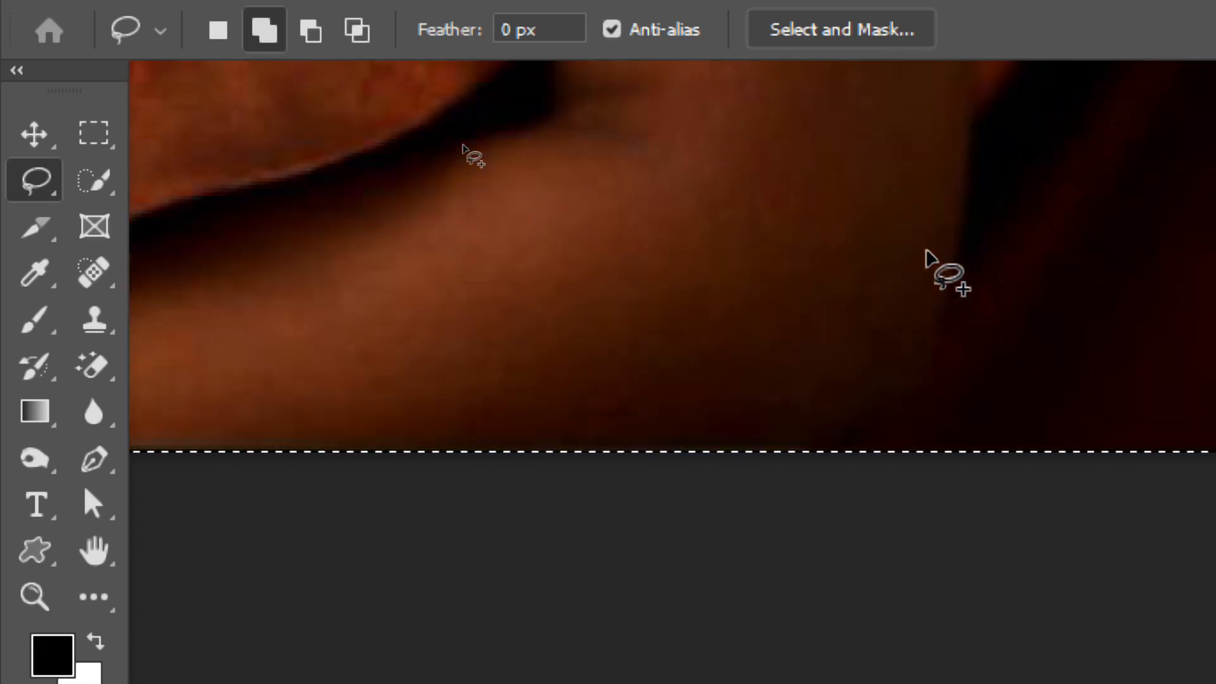
scroll(926, 263, "up", 5)
scroll(926, 263, "up", 8)
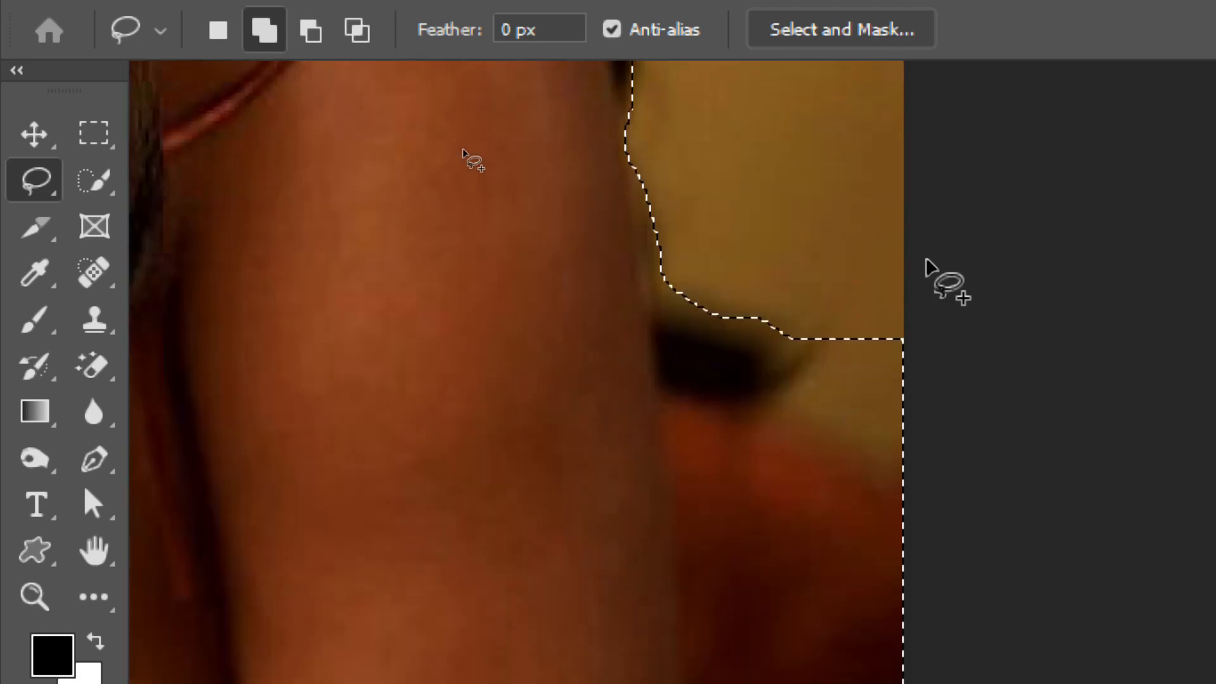
Subtract the background beside the upper arm and around the dark blurred shape from the selection with the Lasso Tool
scroll(926, 263, "down", 4)
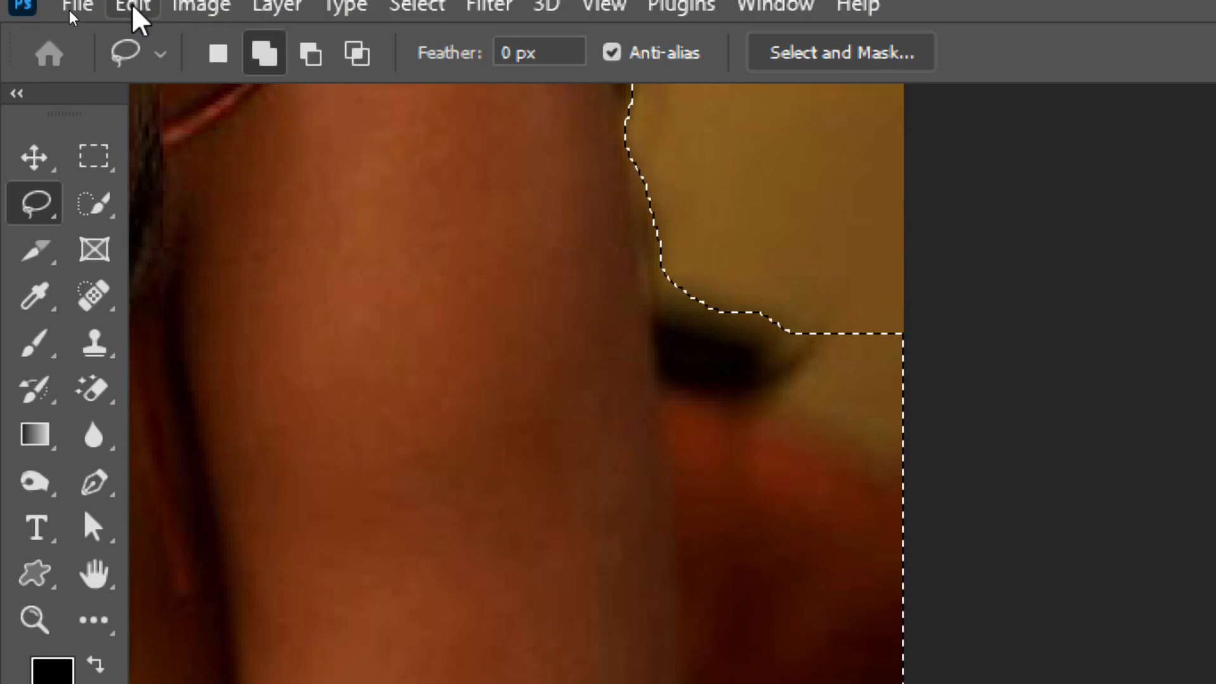
left_click(312, 58)
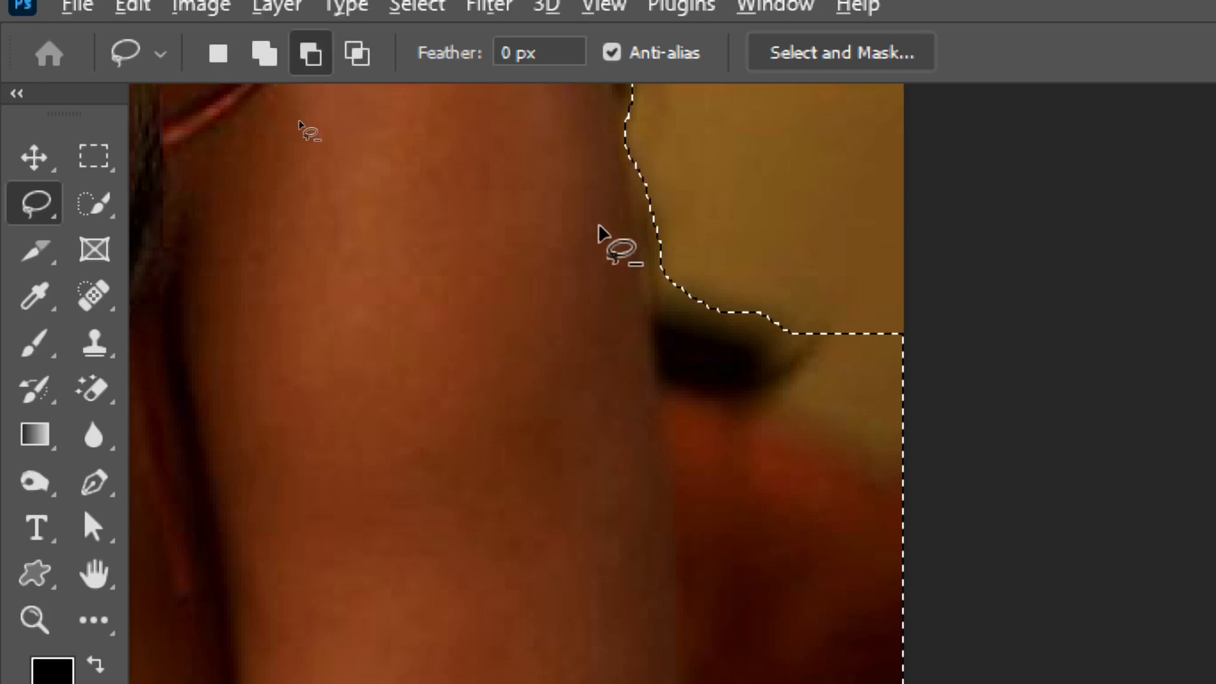
key("alt")
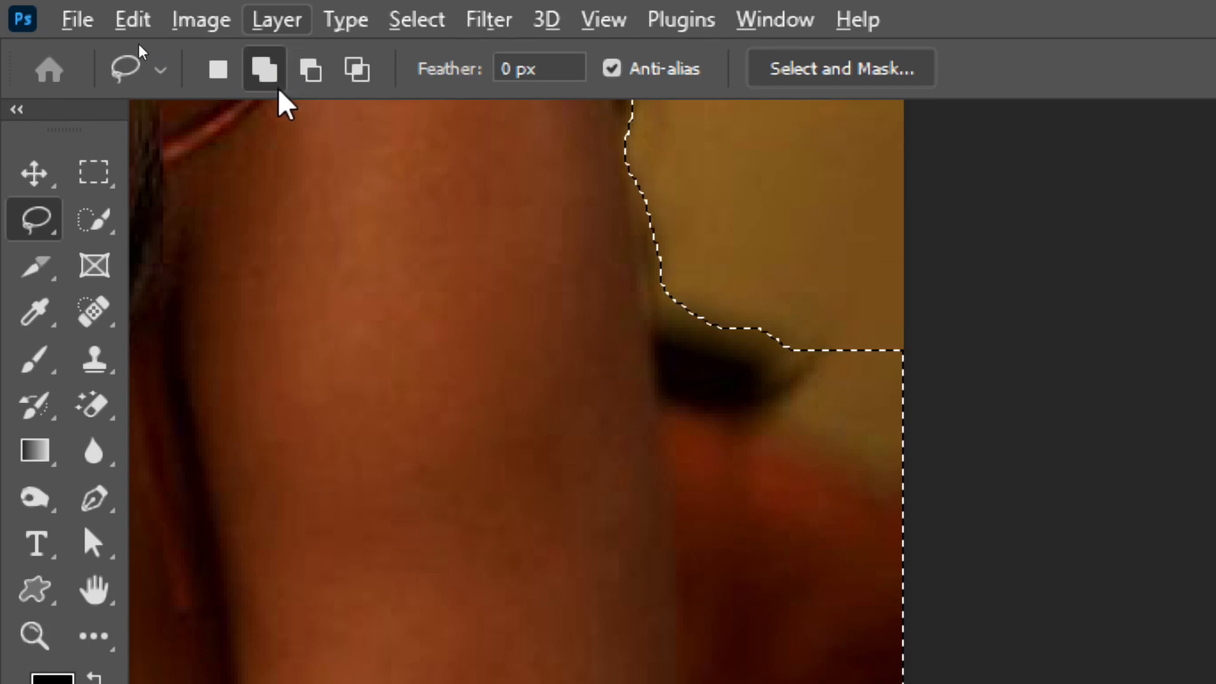
key("alt")
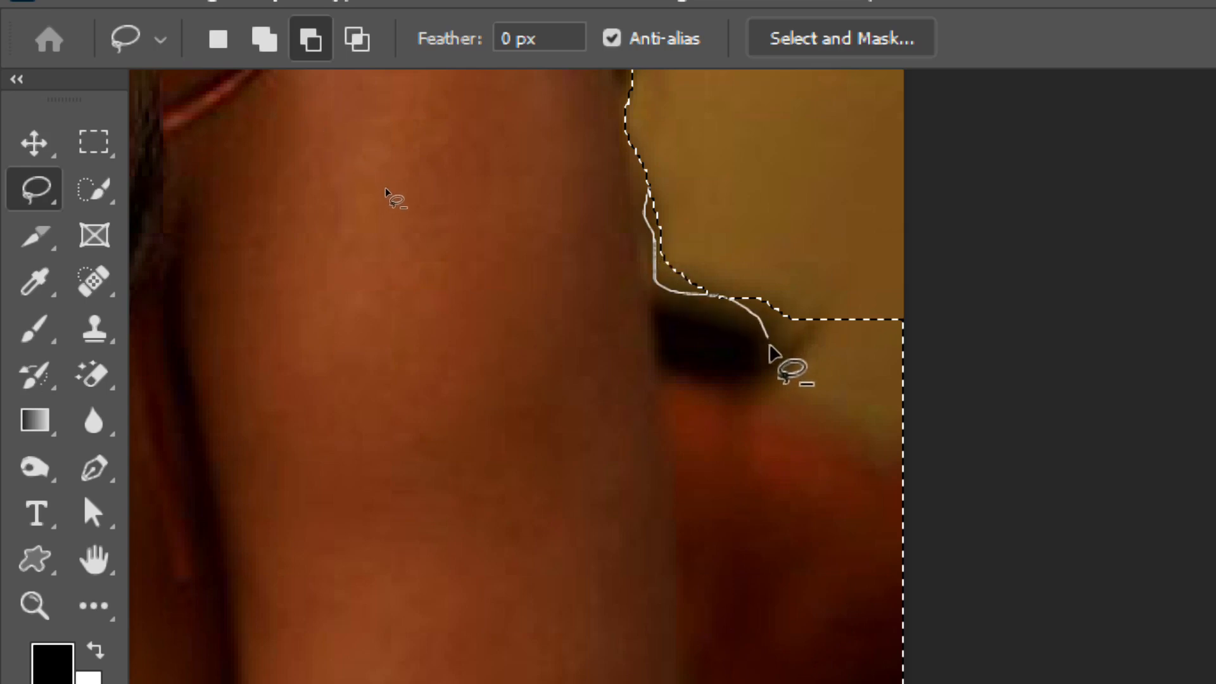
mouse_move(769, 380)
left_mouse_down()
mouse_move(916, 482)
mouse_move(1034, 339)
mouse_move(980, 197)
mouse_move(882, 171)
left_mouse_up()
key("shift")
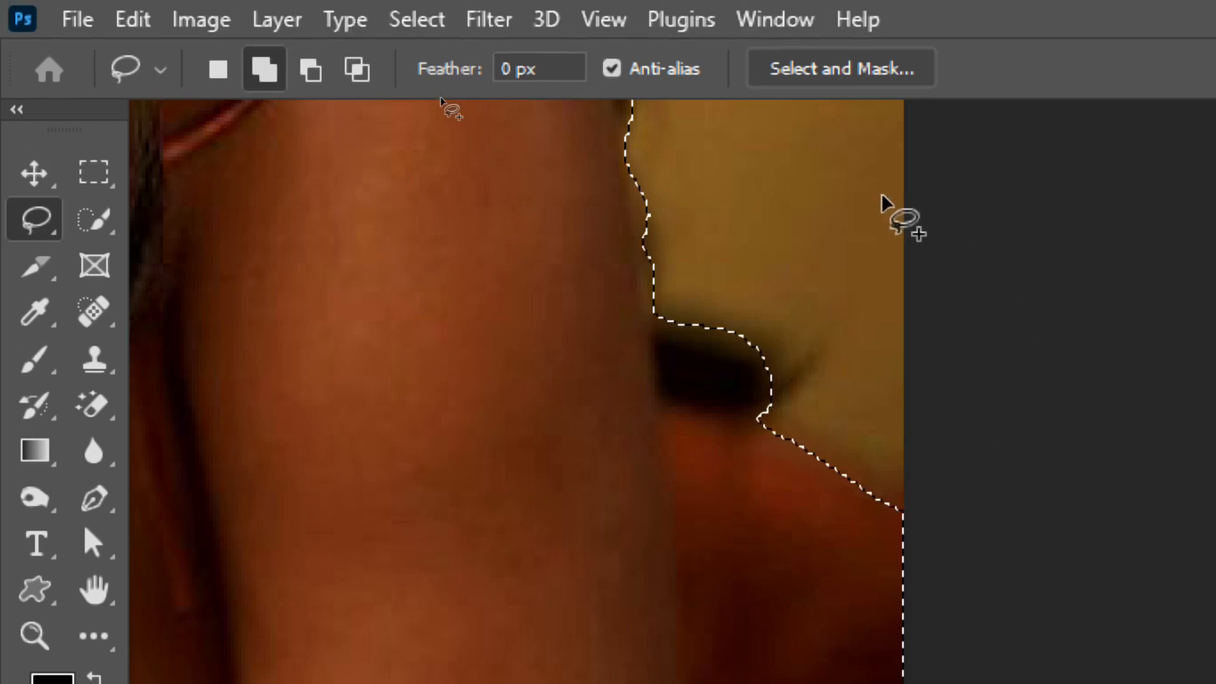
Add the unselected white of the eye nearest the raised hand to the selection with the Lasso Tool
scroll(885, 202, "up", 10)
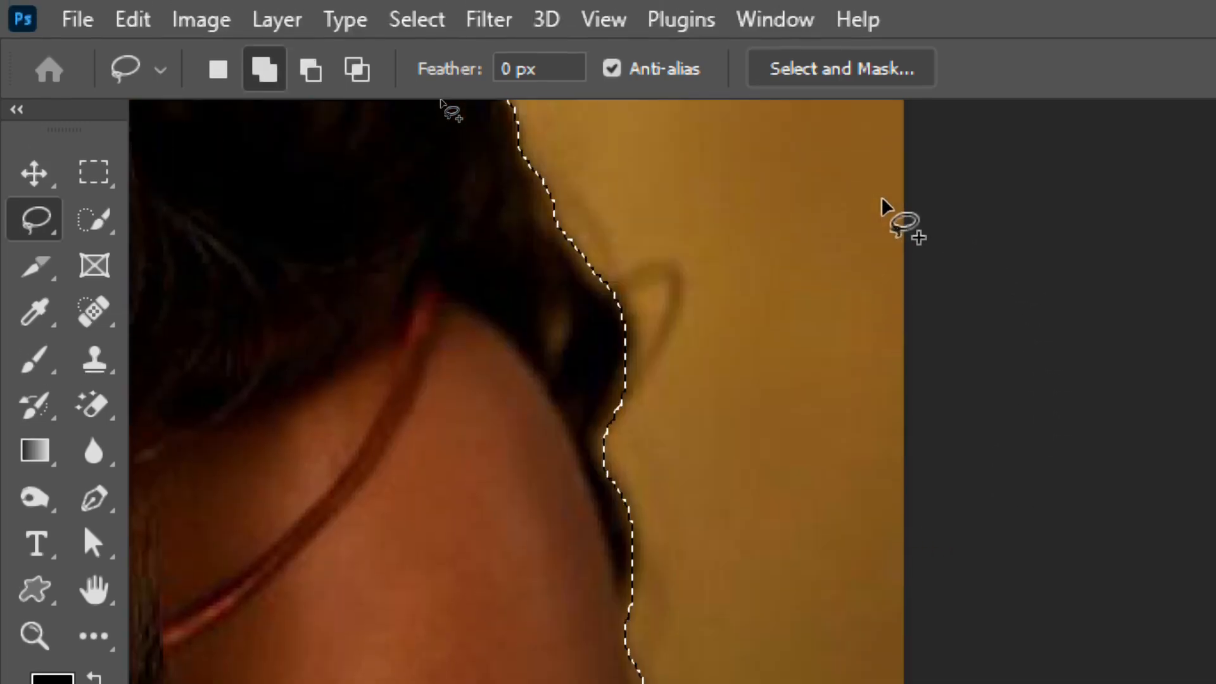
scroll(885, 205, "left", 8)
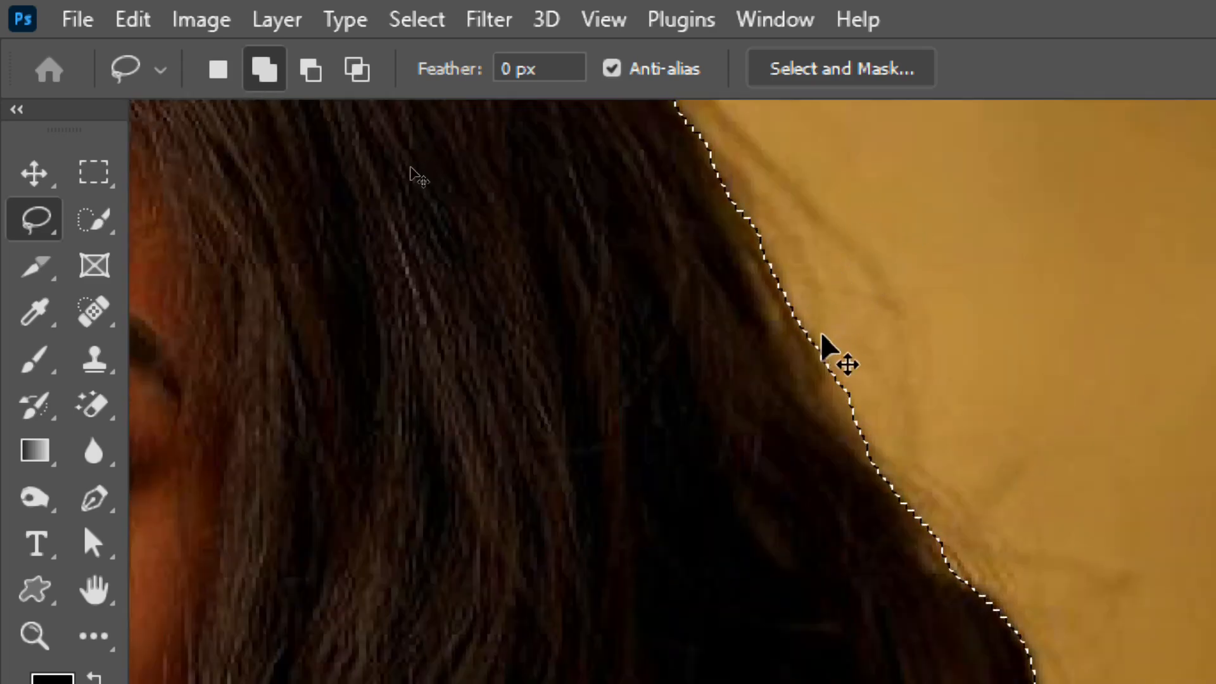
key("ctrl+minus")
key("ctrl+minus")
scroll(822, 336, "down", 5)
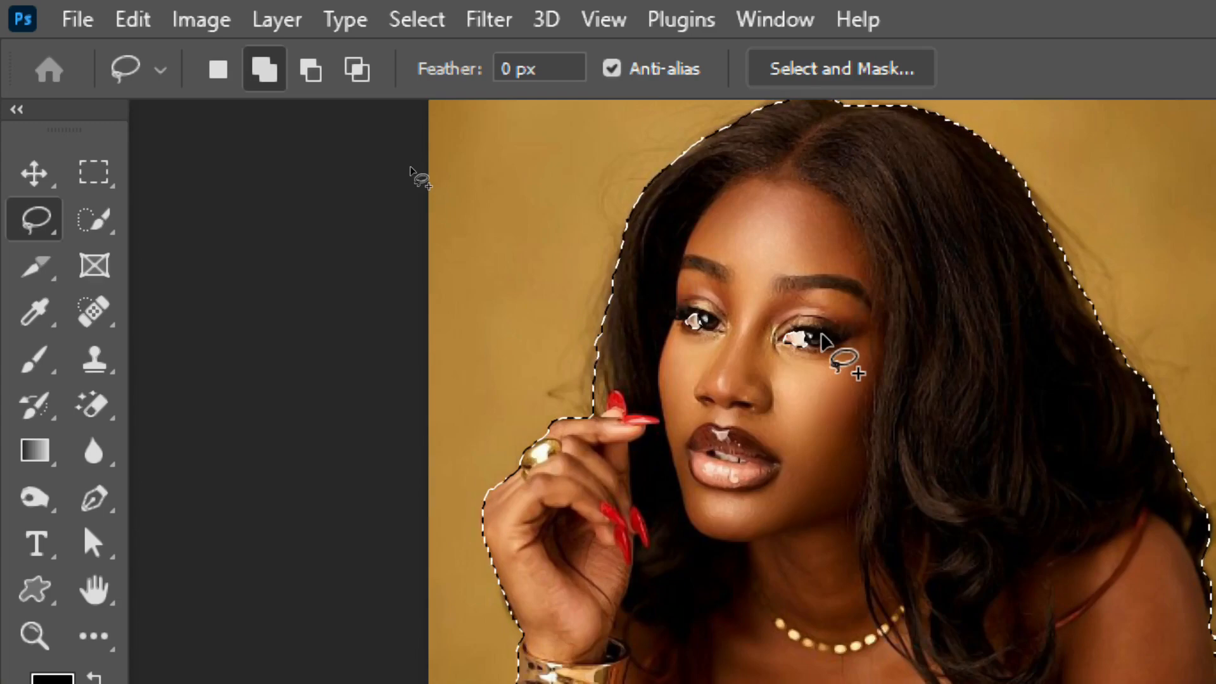
scroll(821, 335, "right", 2)
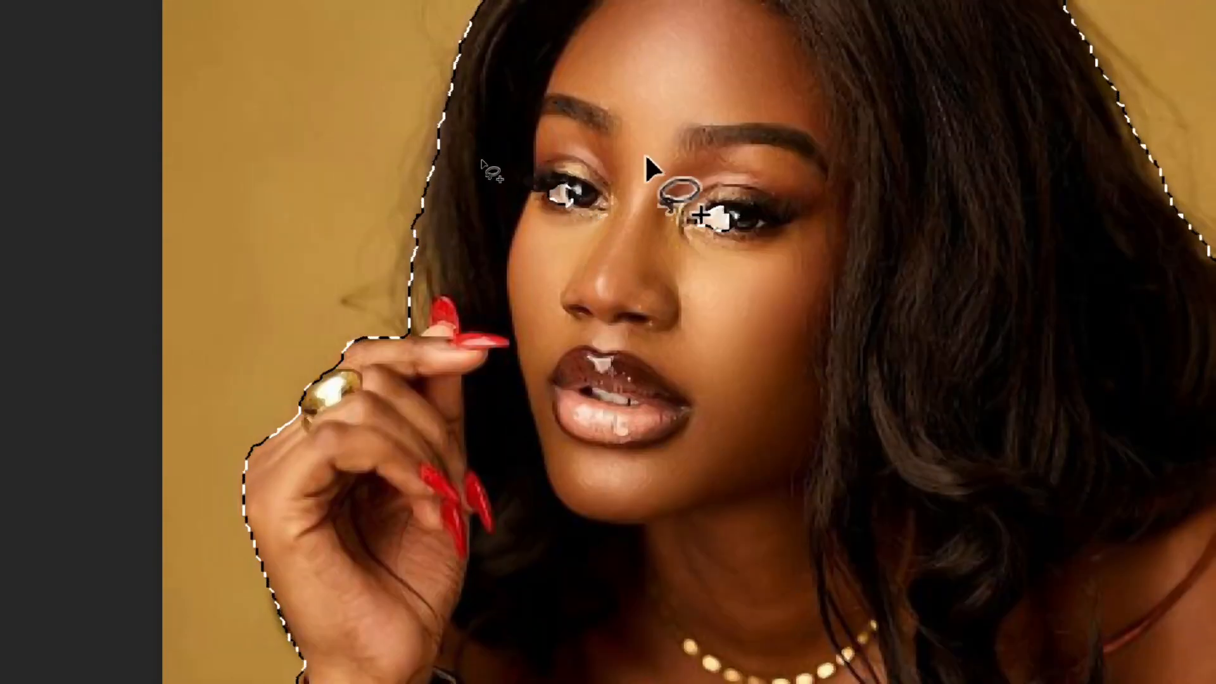
mouse_move(606, 151)
left_mouse_down()
mouse_move(540, 161)
mouse_move(573, 259)
mouse_move(612, 168)
mouse_move(607, 152)
left_mouse_up()
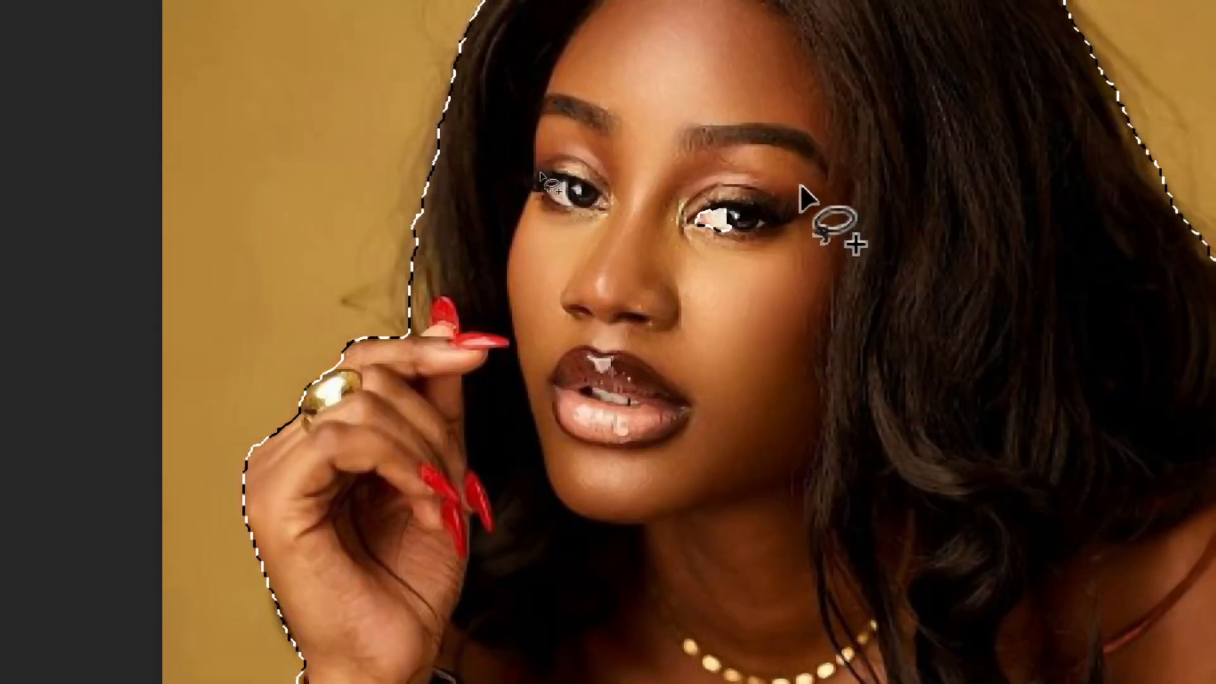
Add the unselected white of the eye farthest from the raised hand to the selection with the Lasso Tool
mouse_move(795, 183)
left_mouse_down()
mouse_move(638, 196)
mouse_move(636, 274)
mouse_move(710, 309)
mouse_move(772, 270)
mouse_move(805, 211)
left_mouse_up()
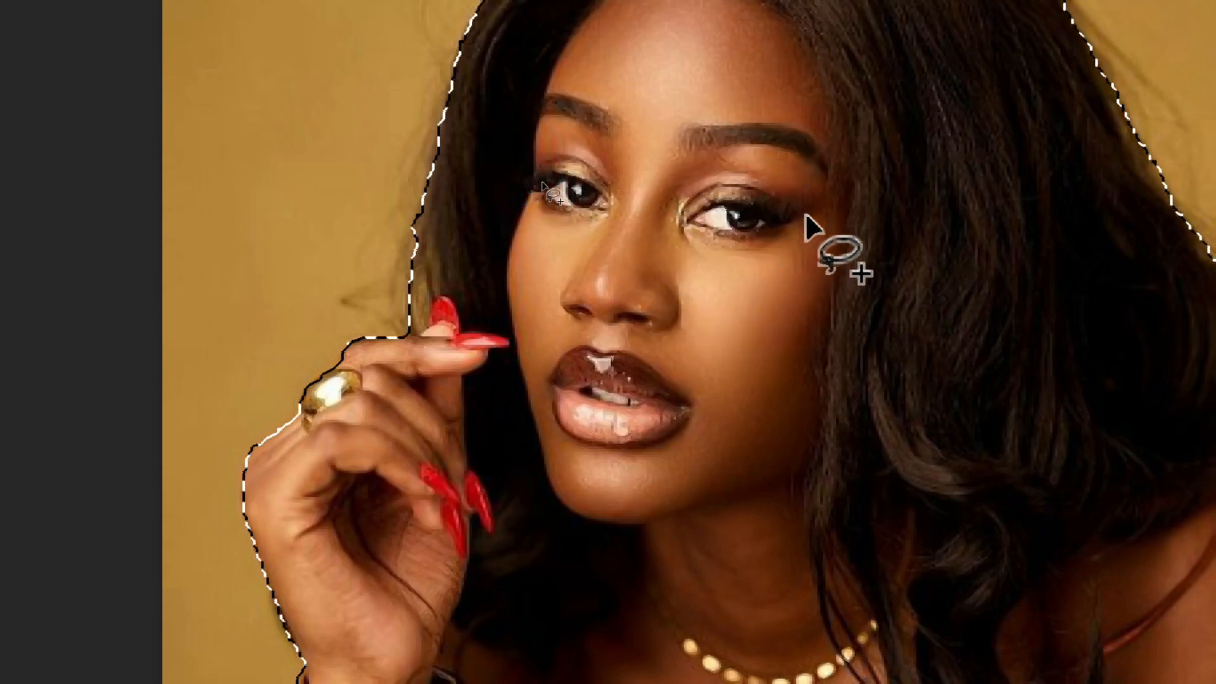
scroll(804, 212, "down", 2)
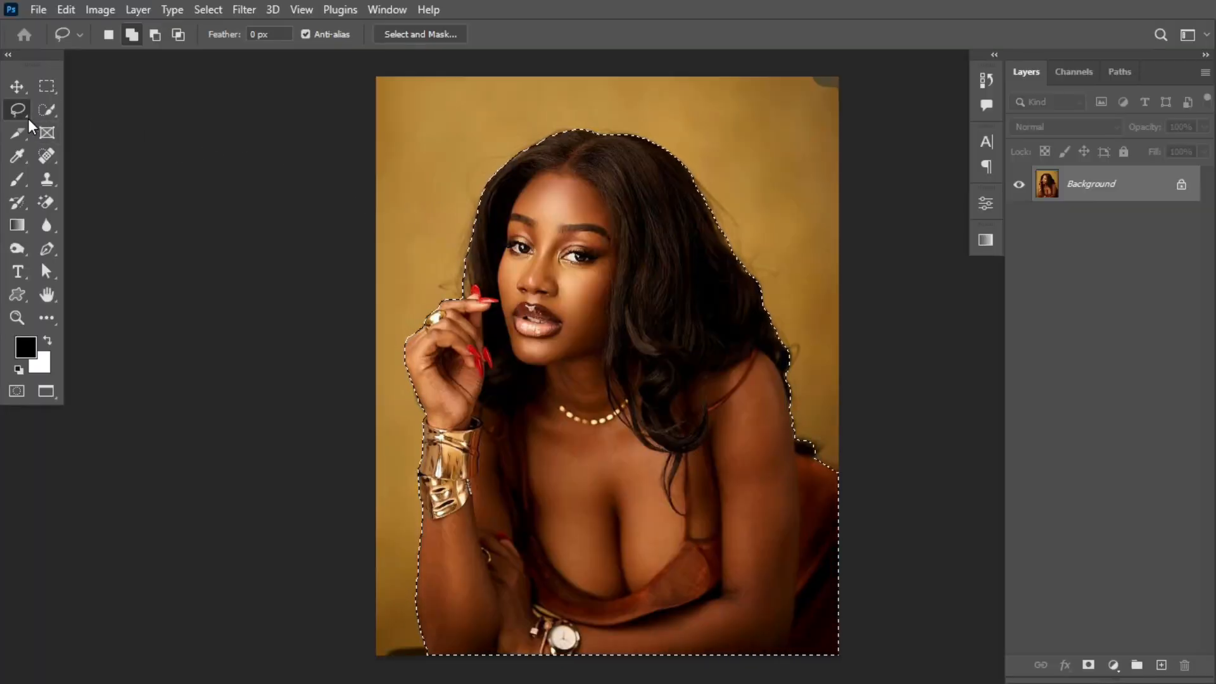
Open the selection in Select and Mask, preview it at 0% transparency and return the transparency to 100%
left_click(46, 108)
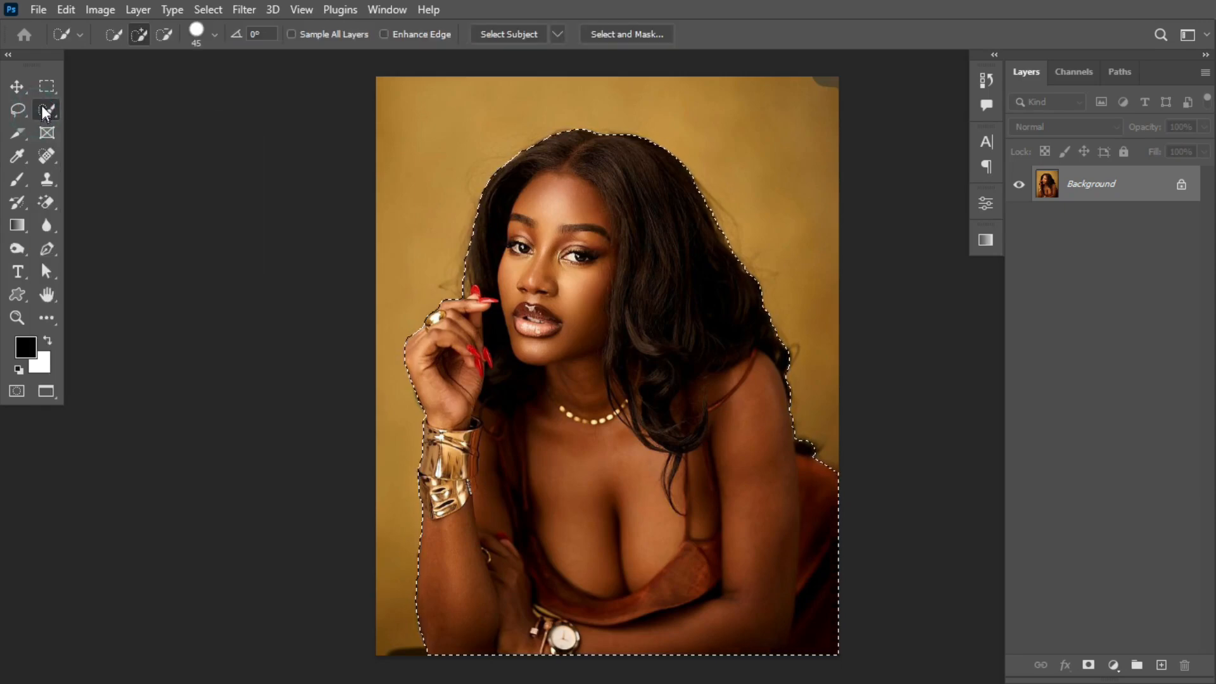
left_click(45, 95)
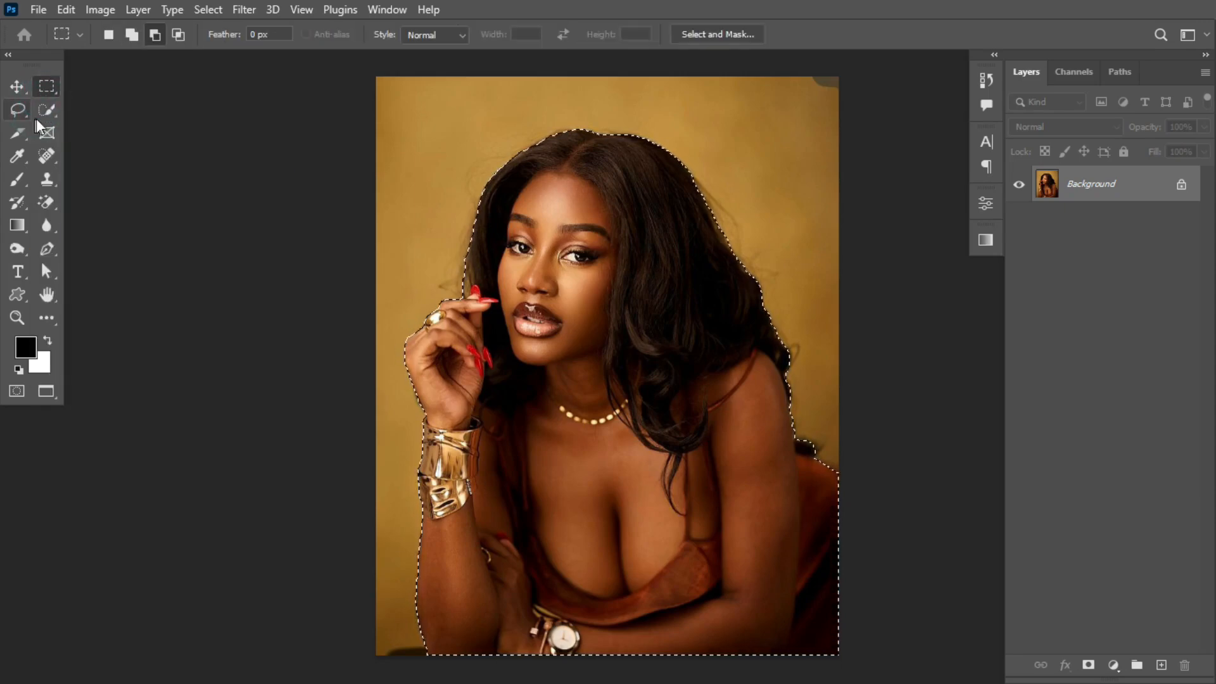
left_click(707, 38)
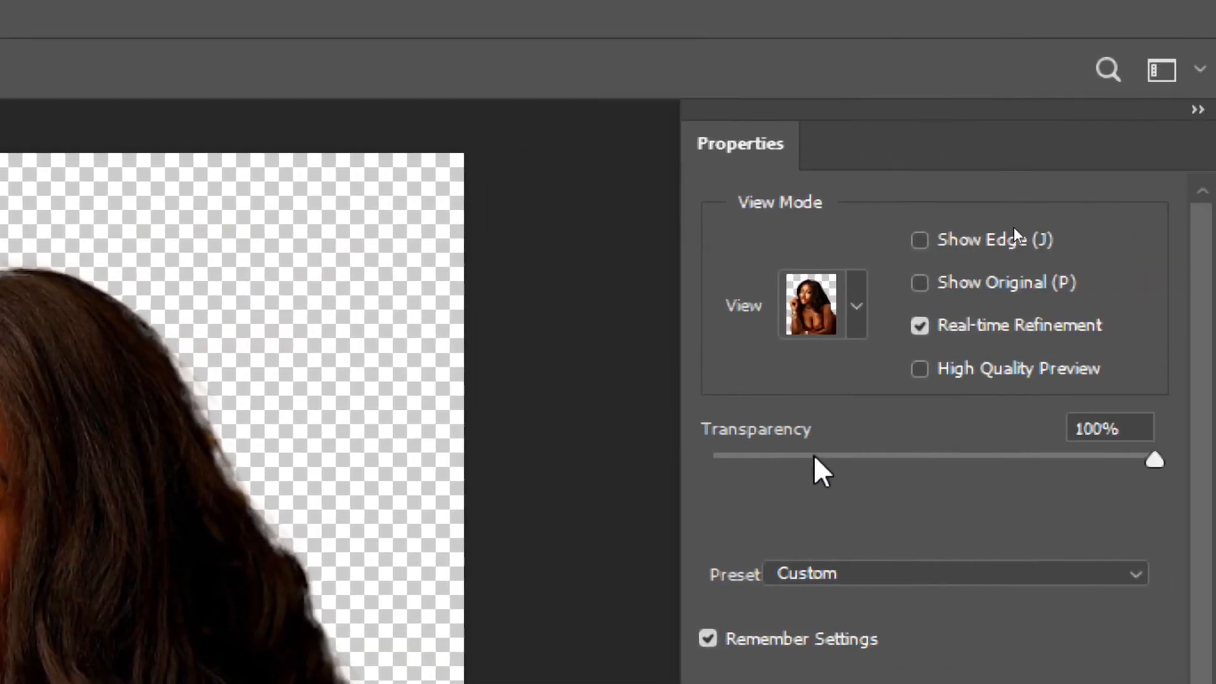
left_click_drag(775, 456, 707, 454)
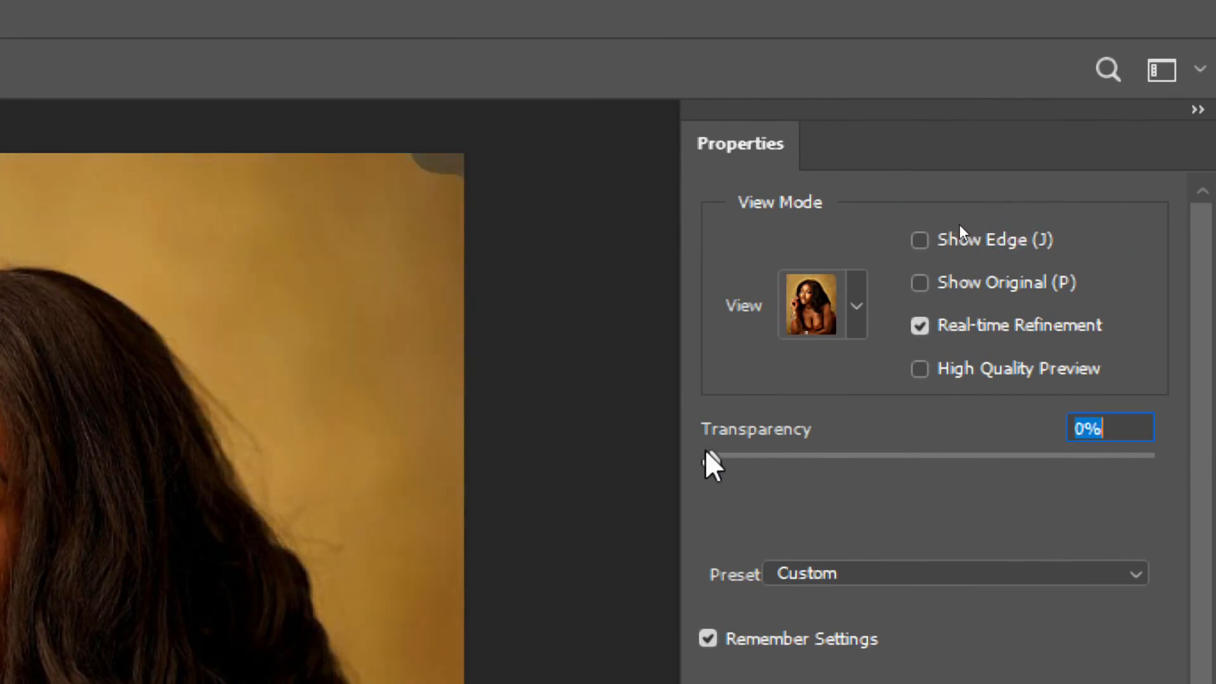
left_click_drag(709, 453, 1178, 483)
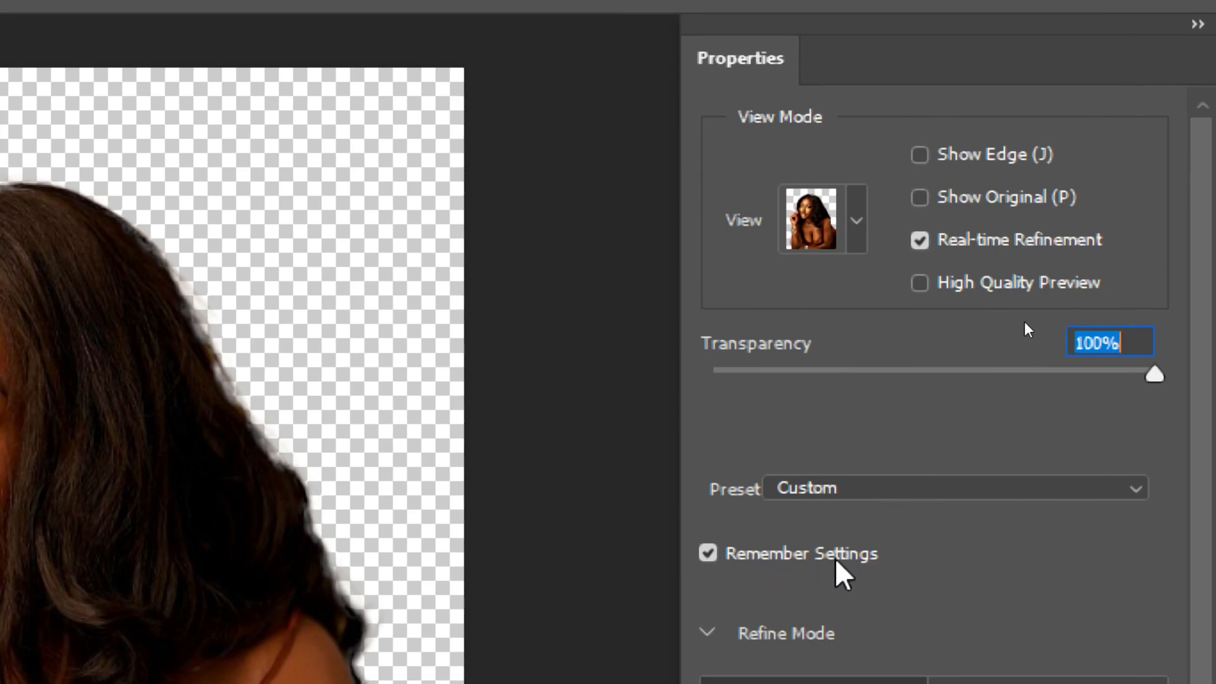
Set the Edge Detection radius to 7 px in the Select and Mask settings
scroll(1024, 321, "down", 3)
scroll(1024, 322, "down", 5)
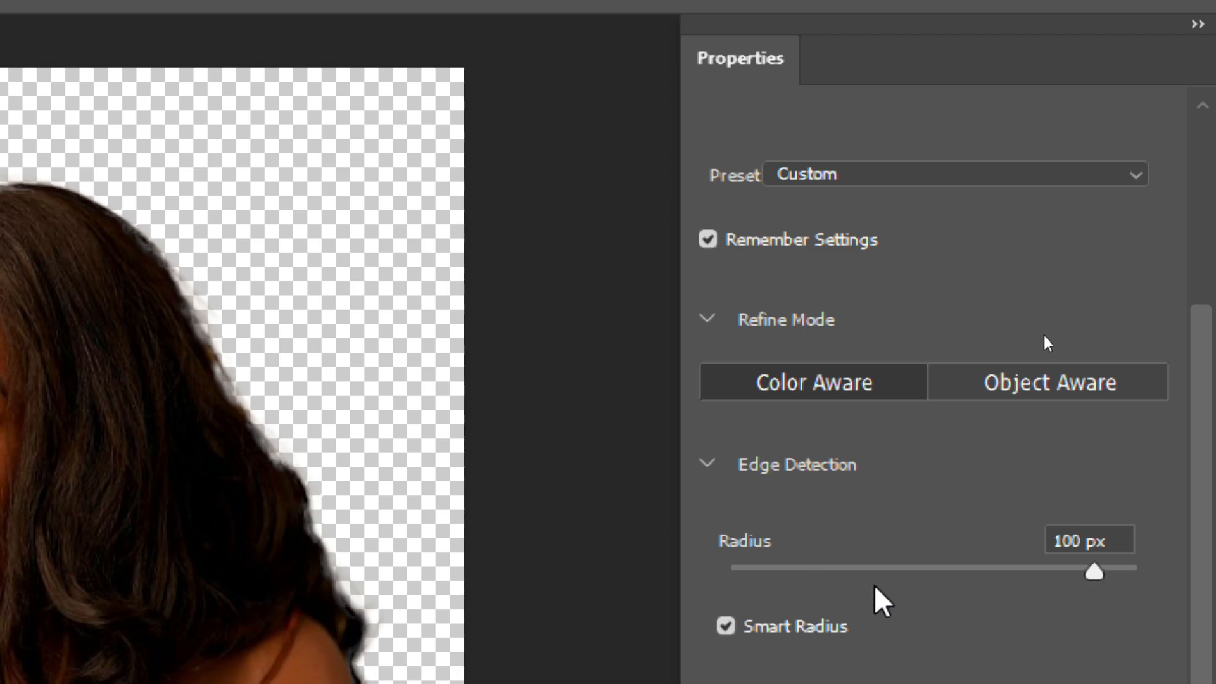
left_click_drag(849, 573, 860, 573)
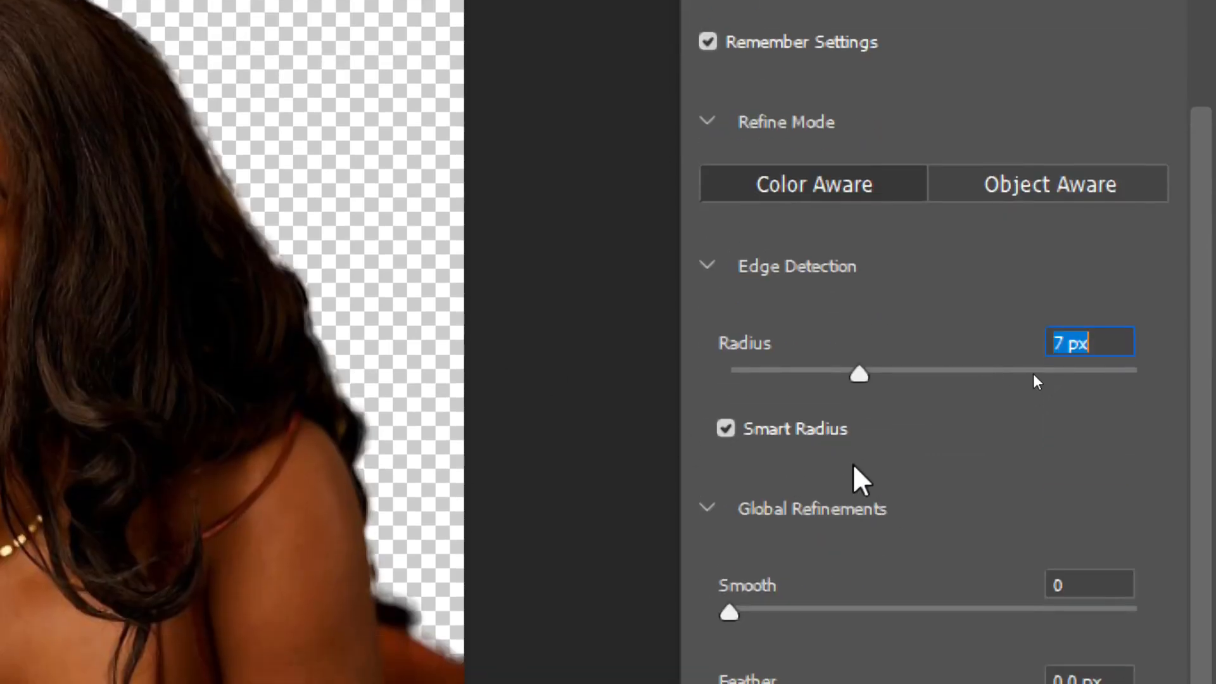
Enable Decontaminate Colors with an amount of 48% and output the result to New Layer with Layer Mask
scroll(853, 467, "down", 3)
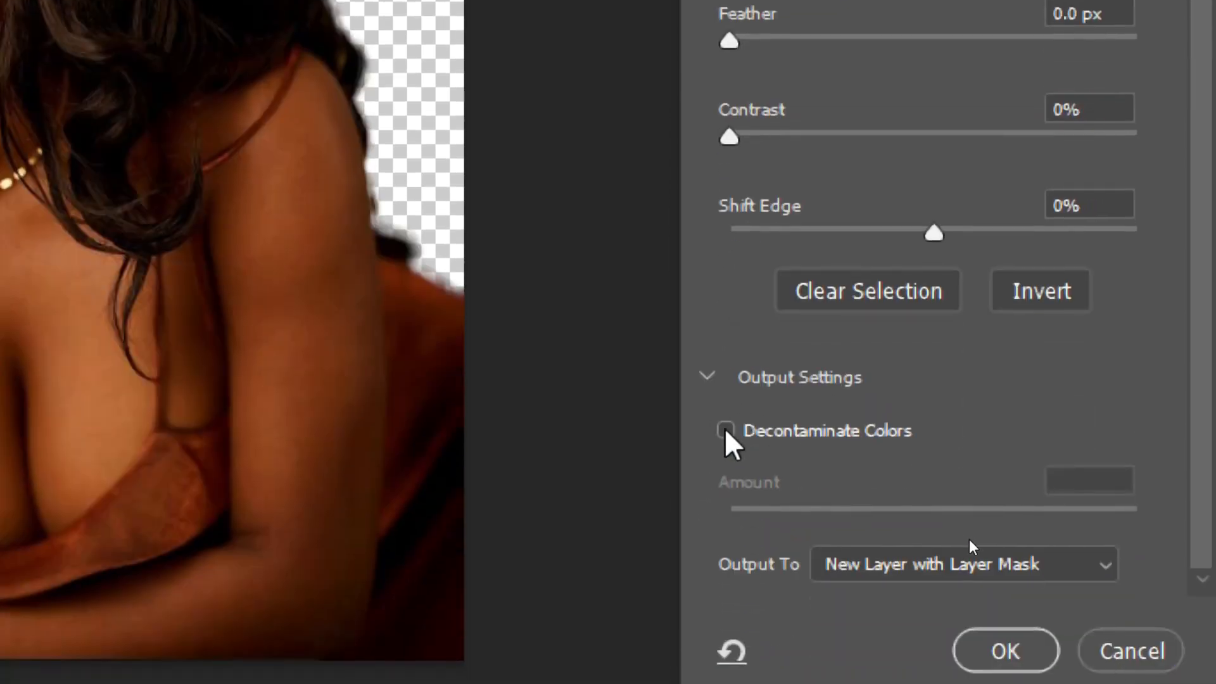
left_click(726, 431)
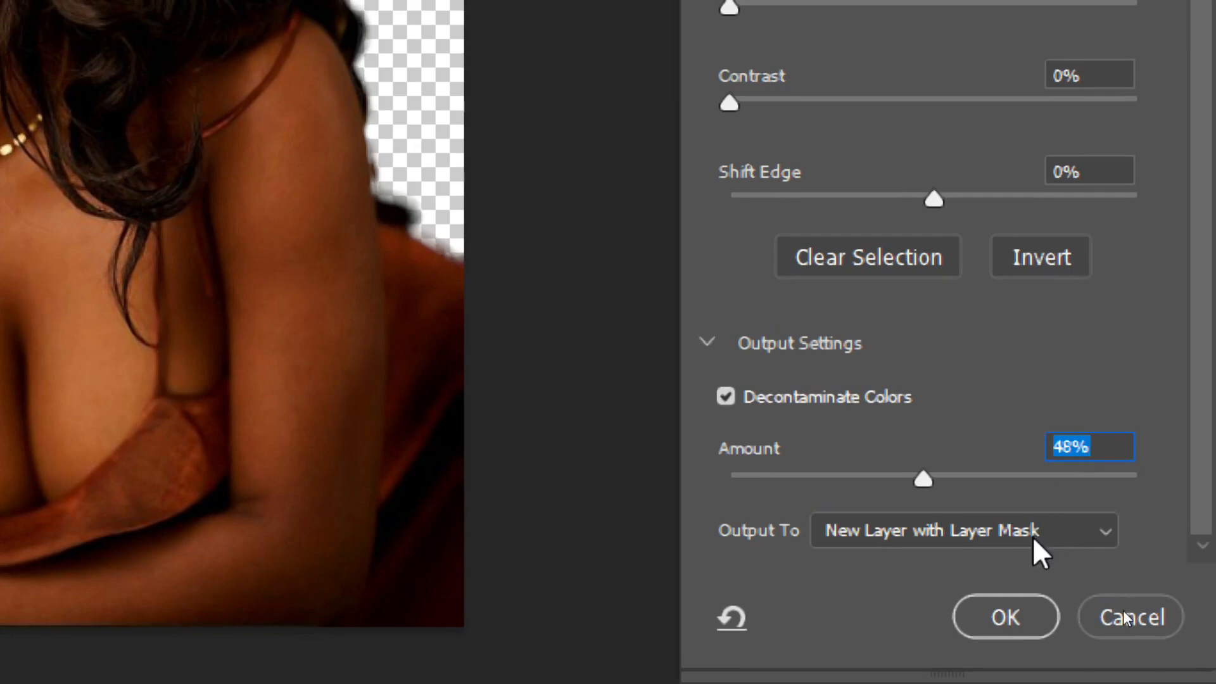
left_click(1033, 537)
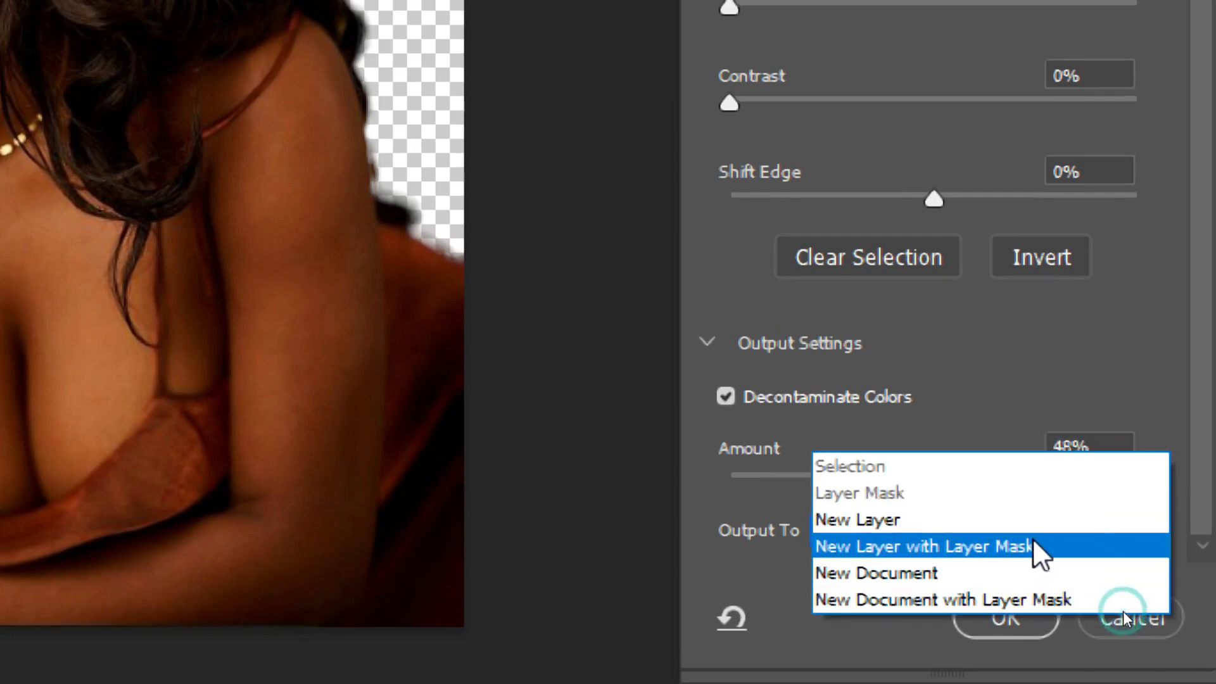
left_click(932, 546)
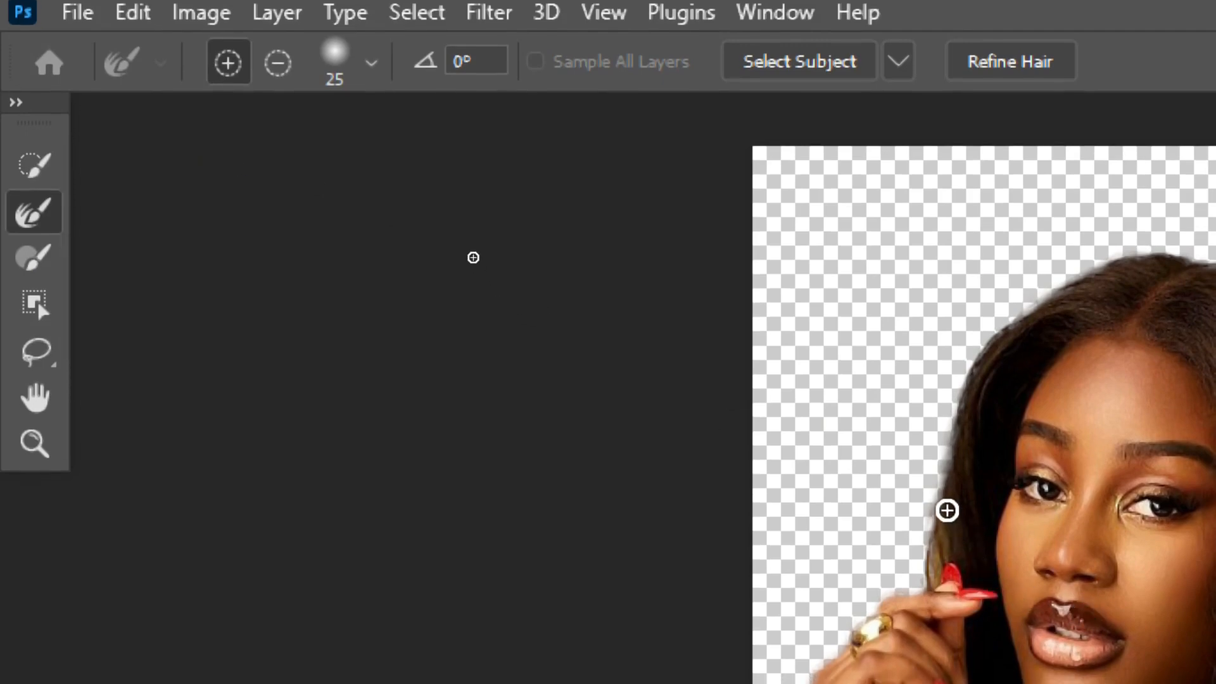
Brush along the hair edges on both sides of the head with the Refine Edge Brush to recover fine strands
left_click_drag(943, 497, 927, 578)
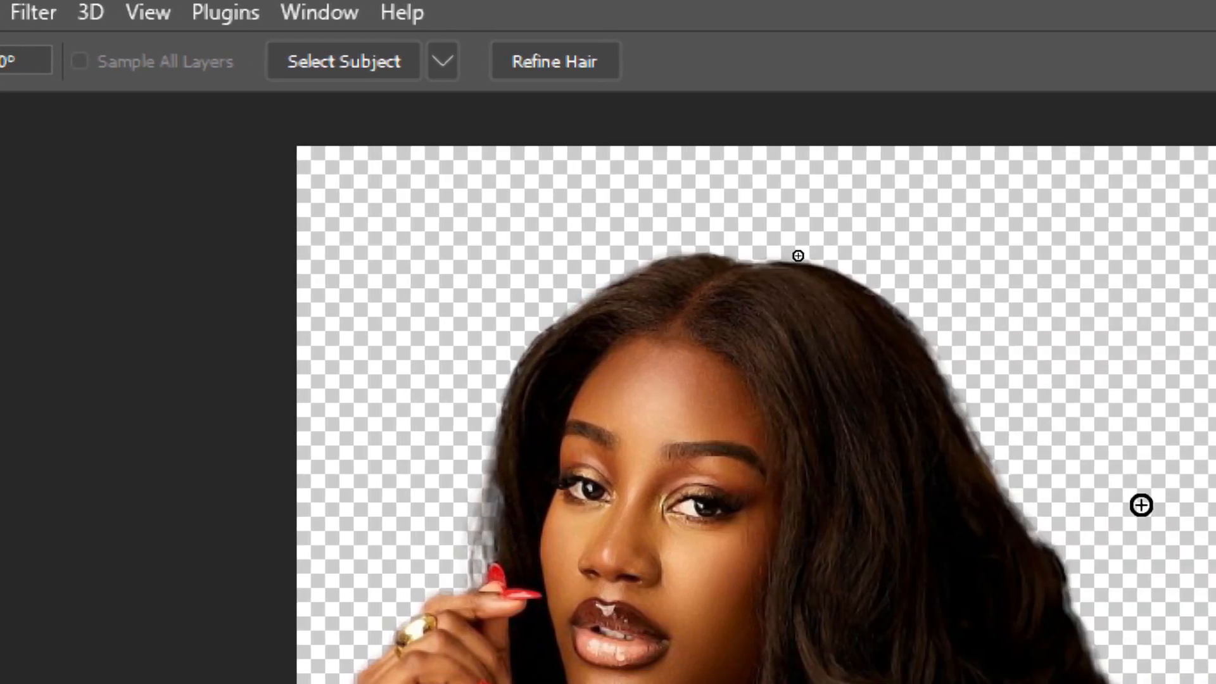
mouse_move(953, 386)
left_mouse_down()
mouse_move(1025, 510)
mouse_move(1048, 535)
mouse_move(1110, 557)
mouse_move(1106, 568)
left_mouse_up()
scroll(1102, 569, "down", 5)
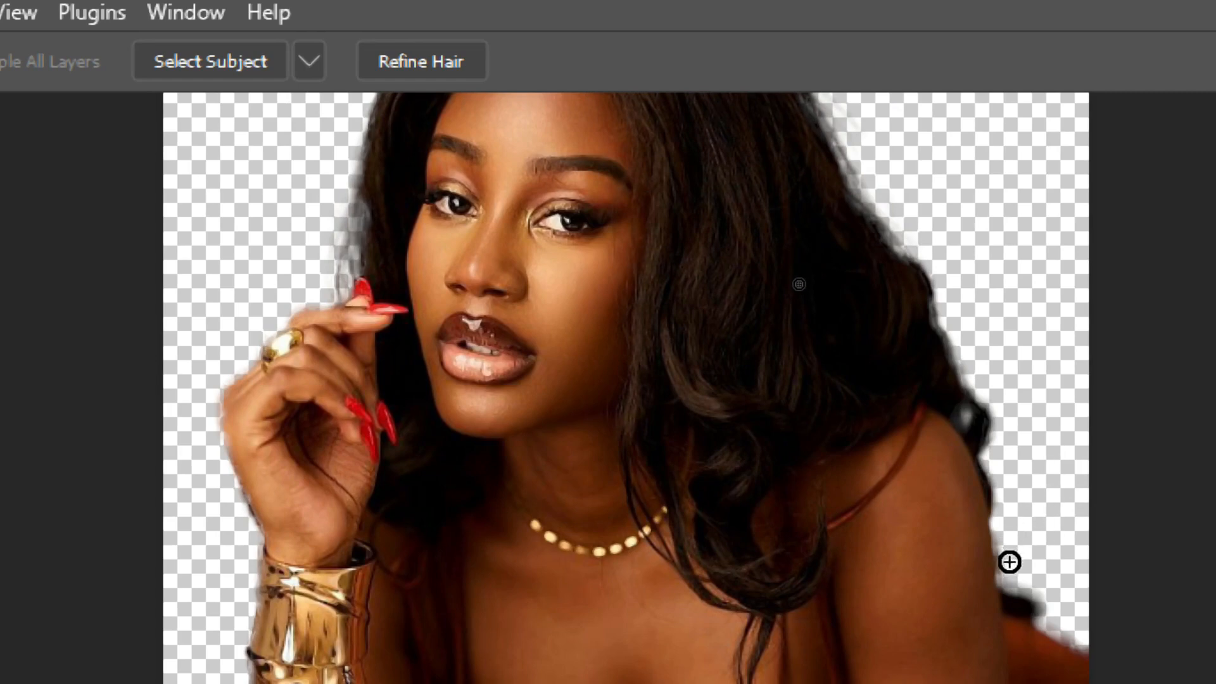
Apply the Select and Mask refinements to output the cutout as a masked layer
scroll(1049, 570, "down", 3)
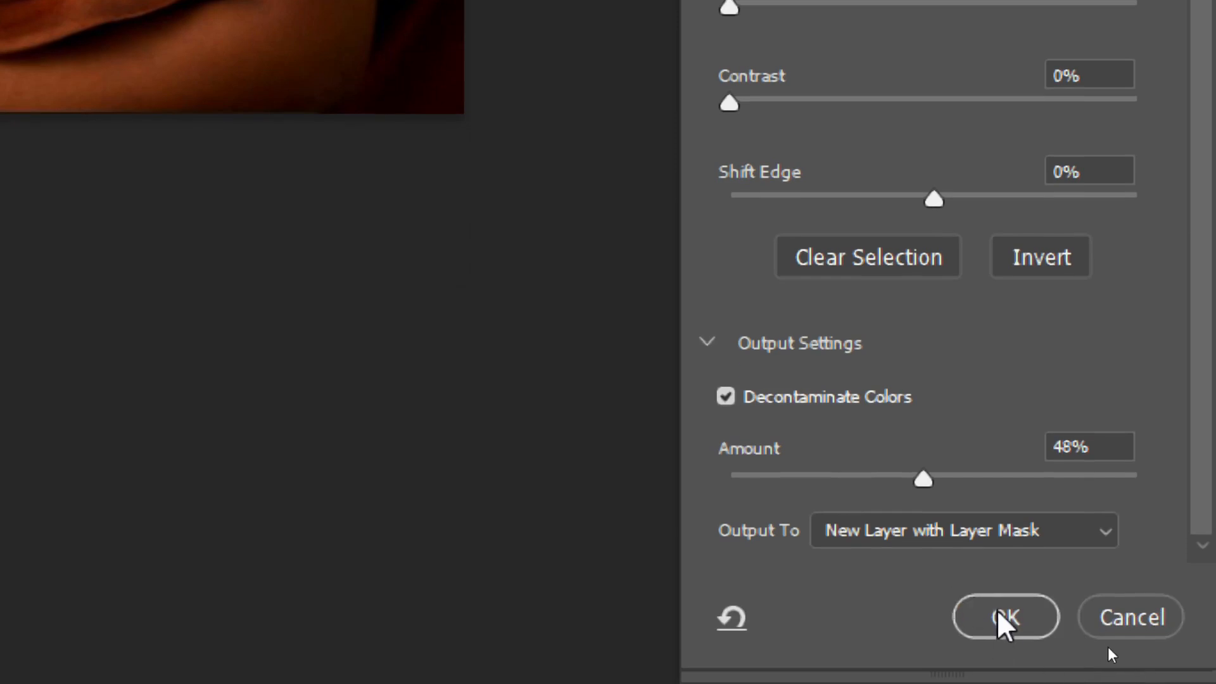
left_click(1008, 621)
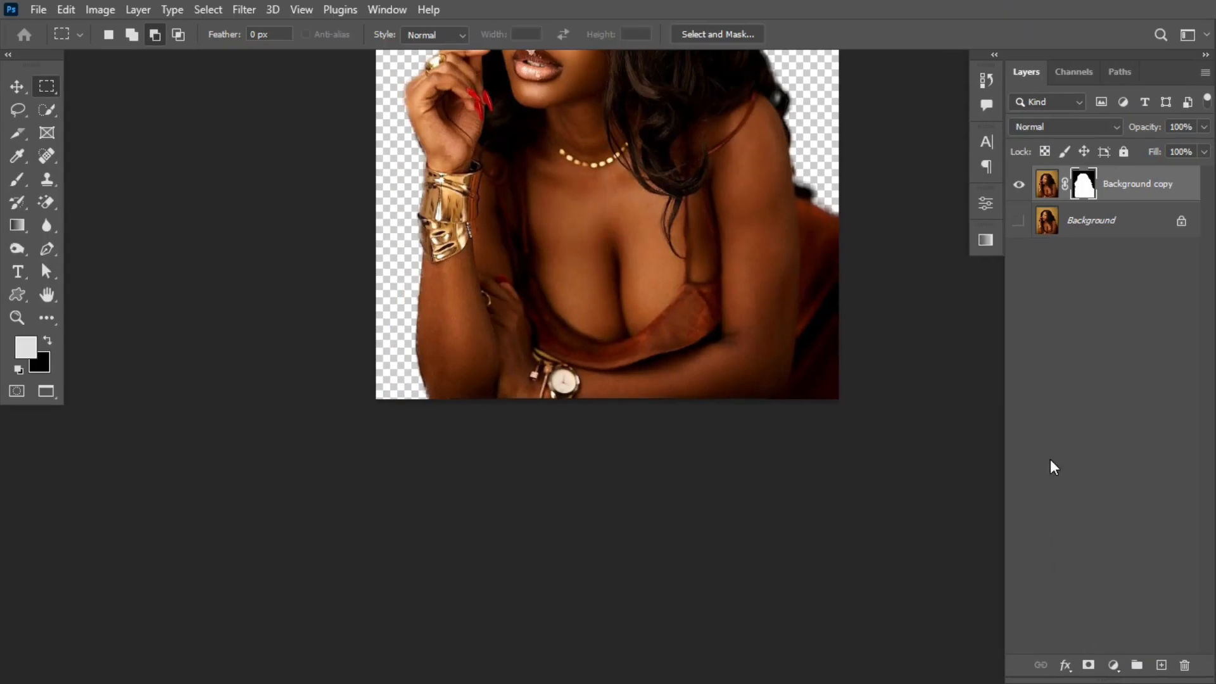
scroll(869, 305, "up", 6)
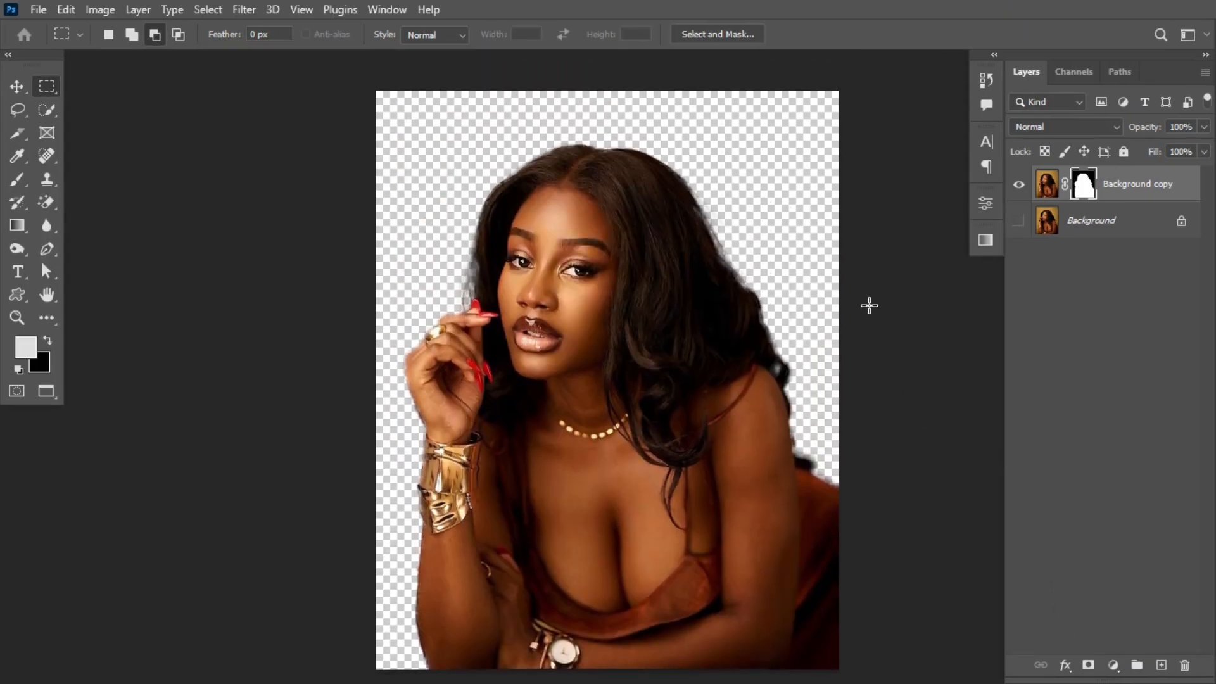
scroll(869, 306, "right", 1)
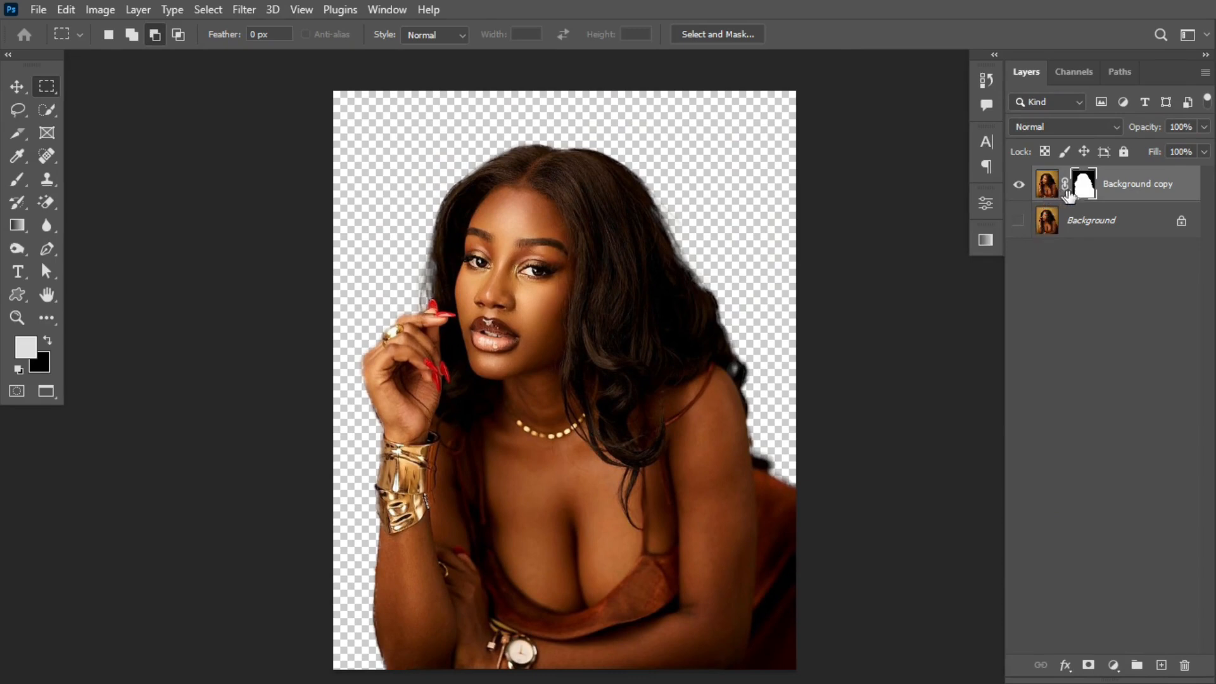
Add a Solid Color fill layer directly above the original Background layer and give it the red e10a0a
left_click(1086, 231)
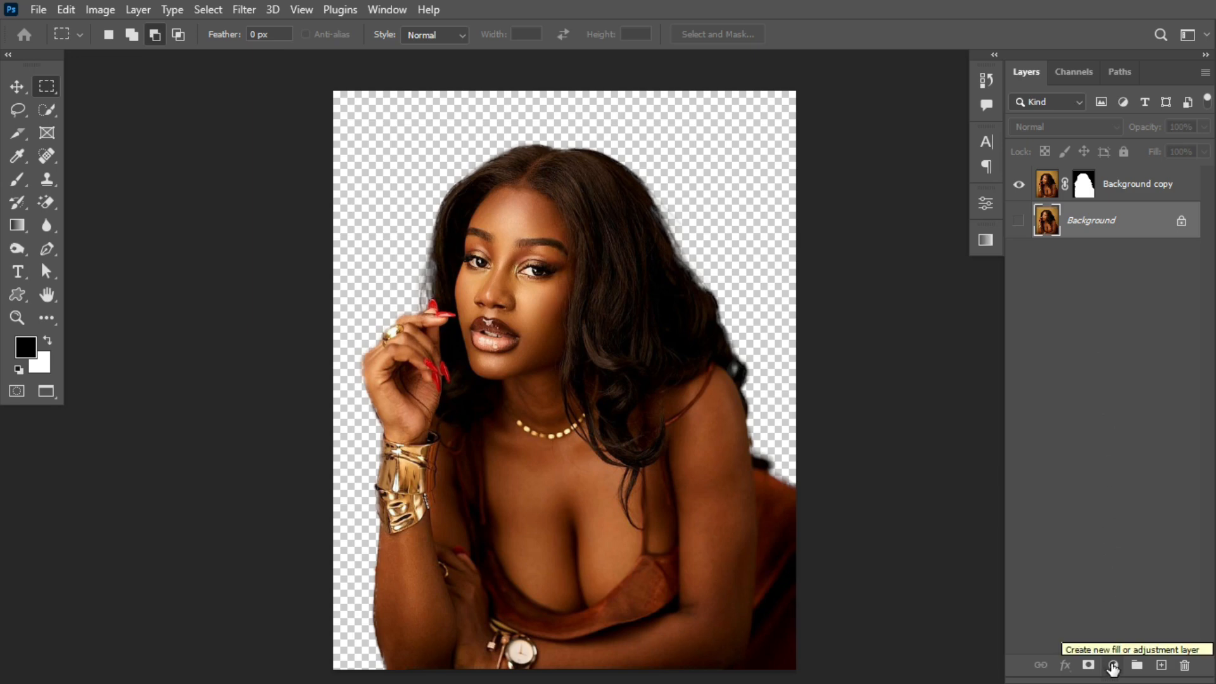
left_click(1113, 666)
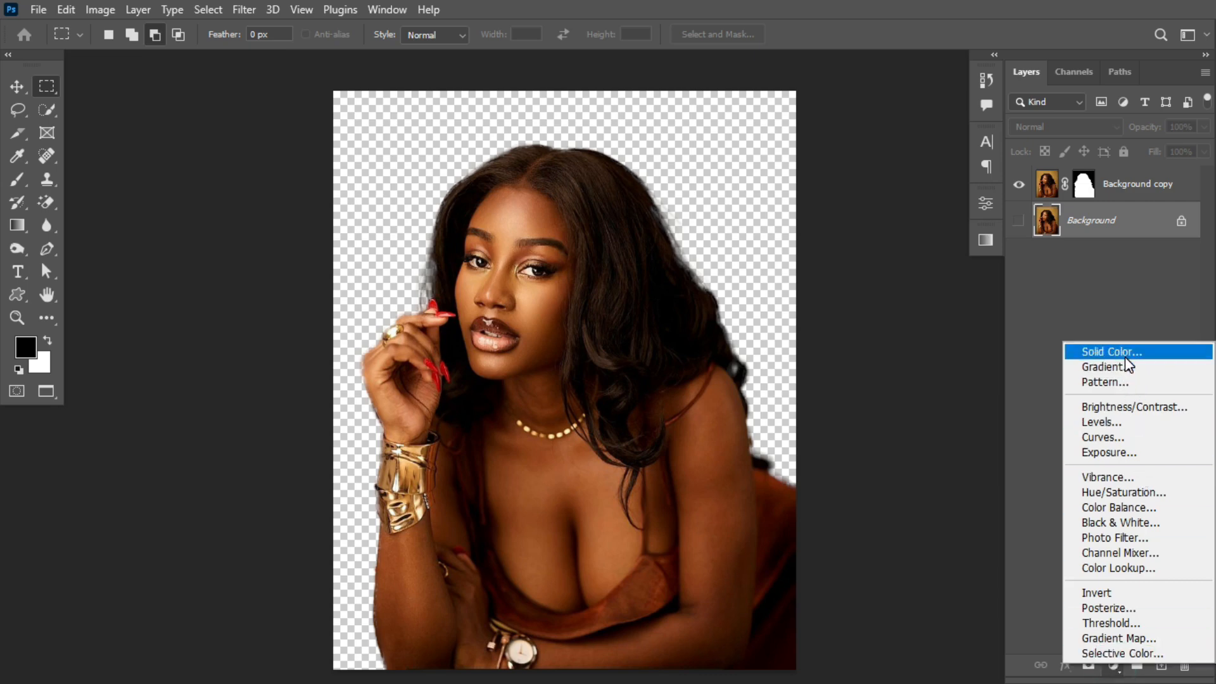
left_click(1087, 352)
left_click(948, 232)
left_click(961, 220)
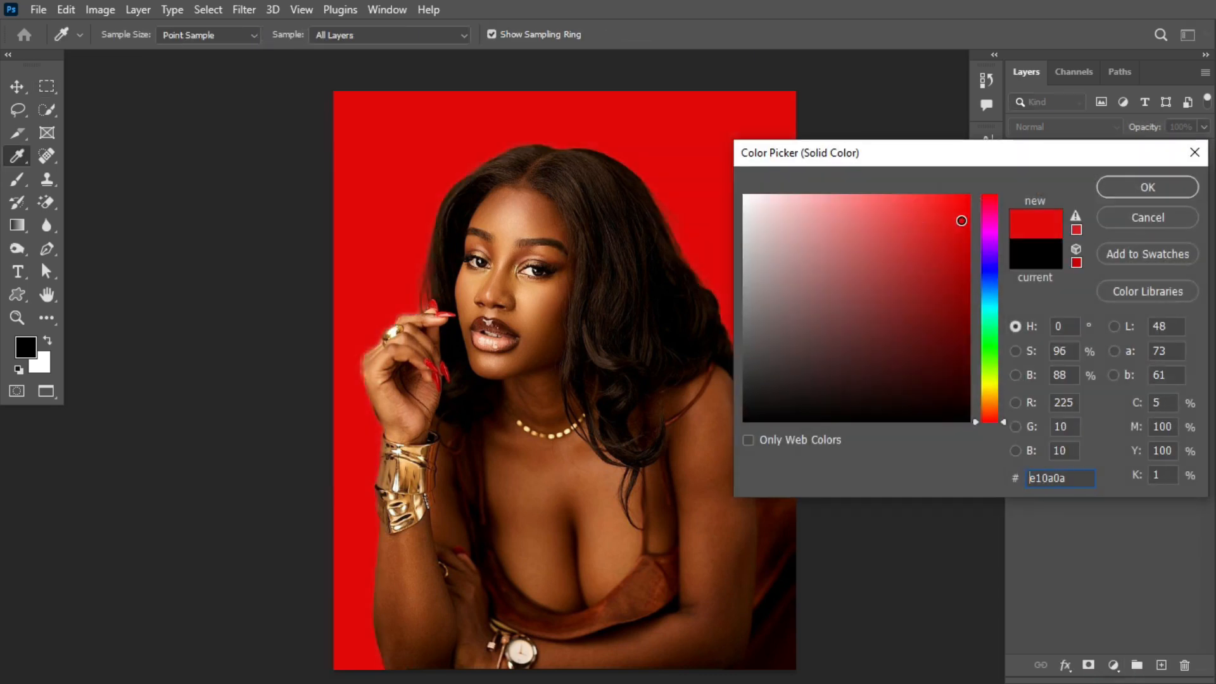
Try the orange e26a09 behind the woman and set the fill layer's color to the bright green 65e209
left_click_drag(990, 361, 993, 412)
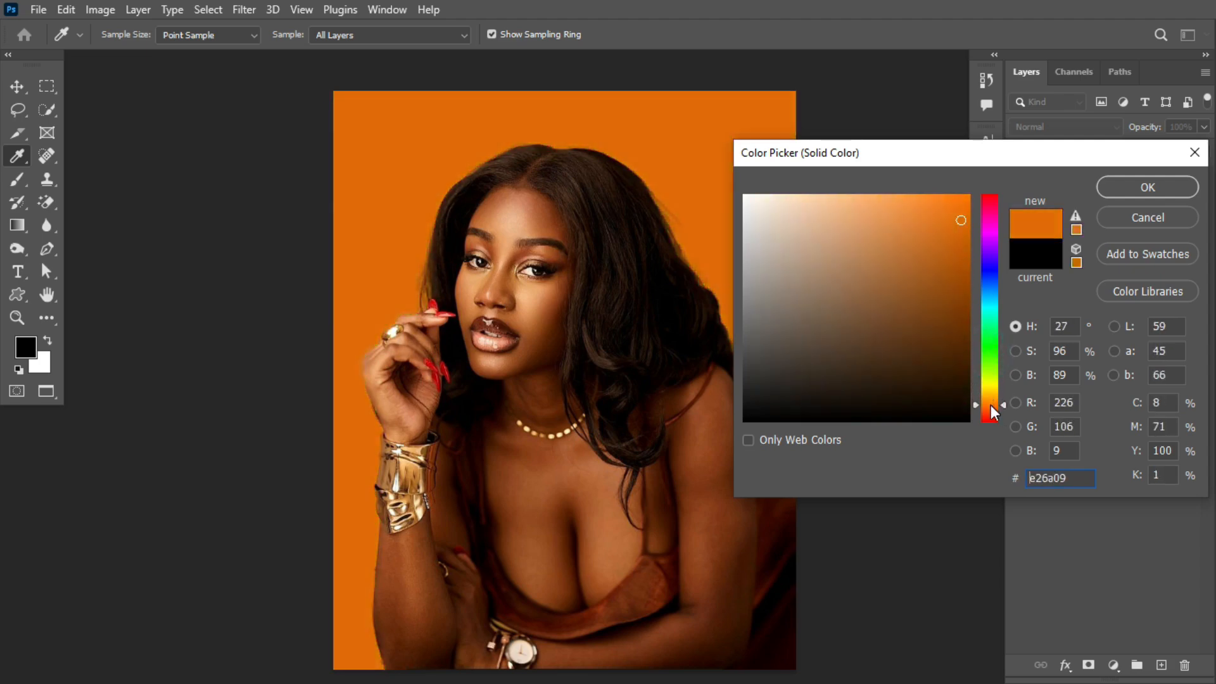
scroll(683, 264, "right", 3)
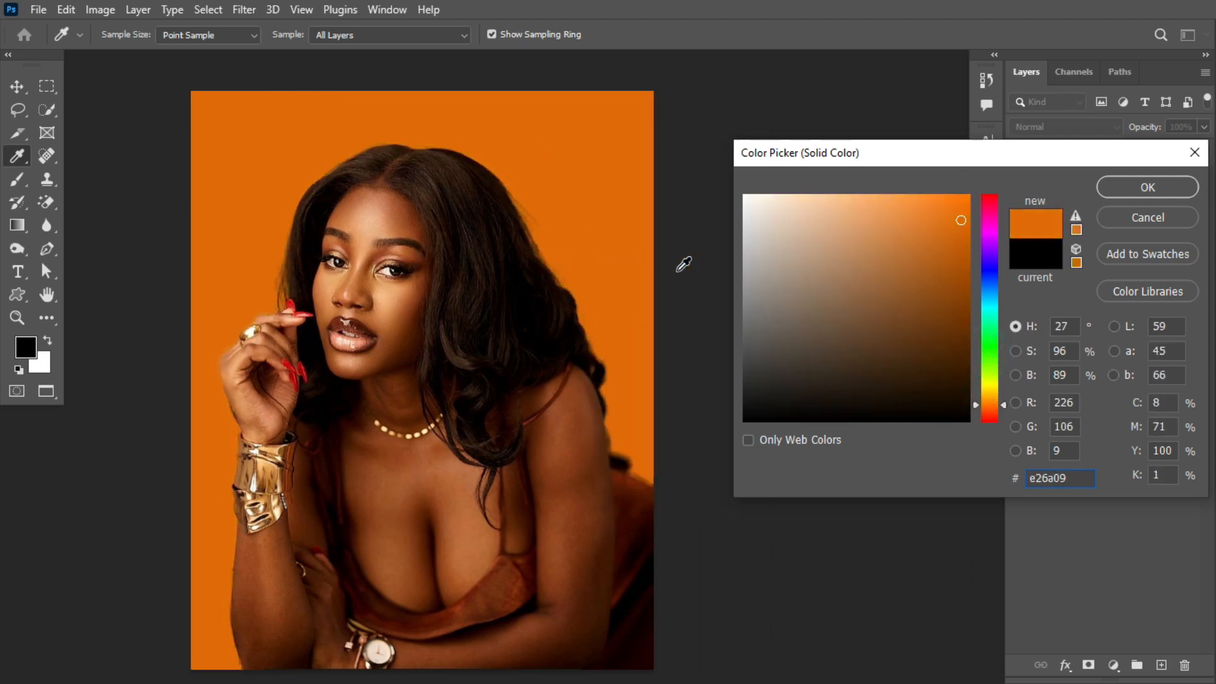
left_click_drag(992, 319, 996, 370)
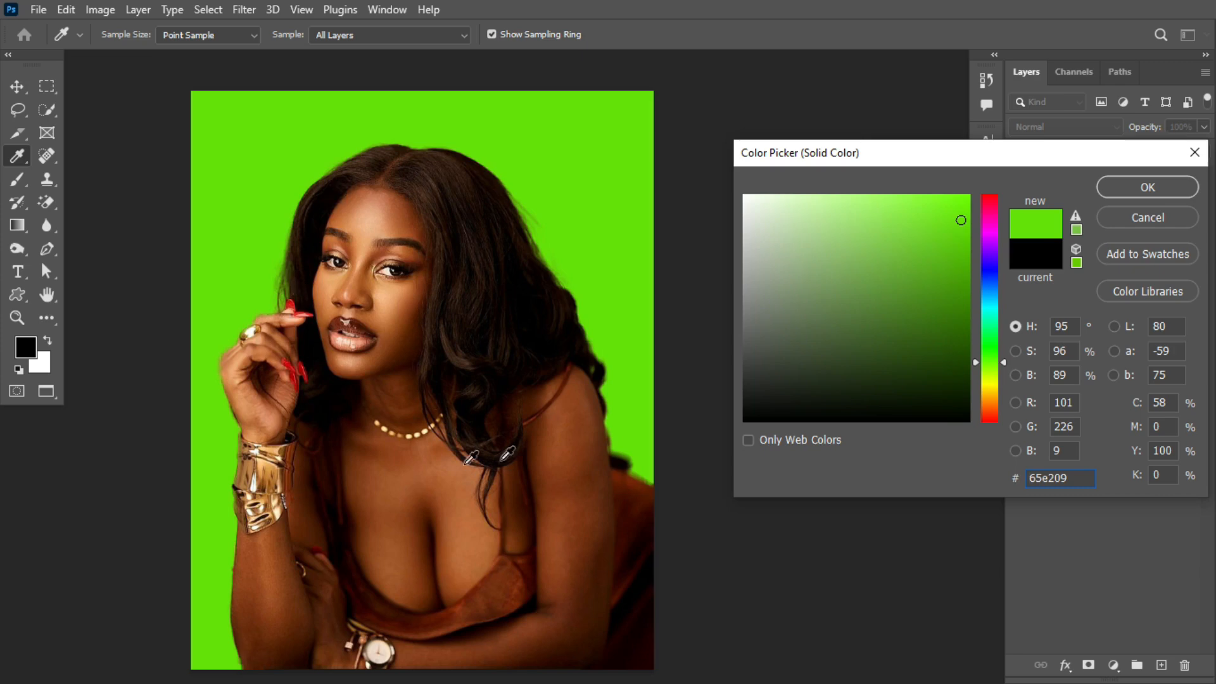
left_click(1140, 189)
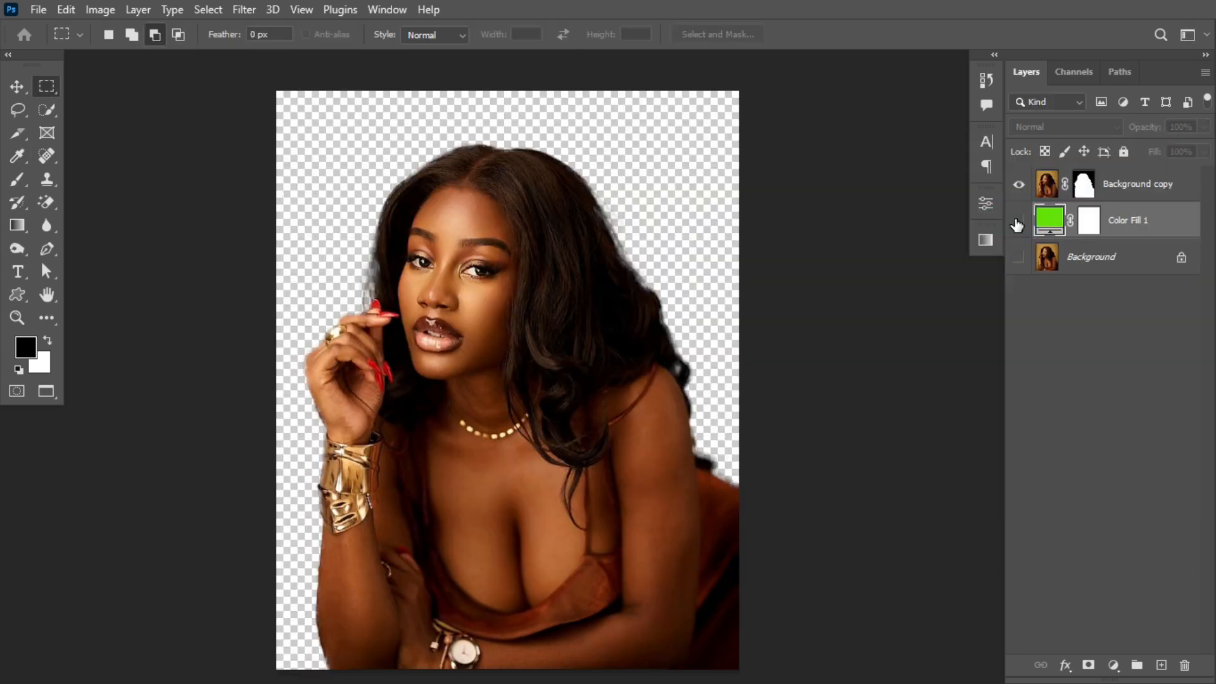
Convert the masked Background copy layer to a Smart Object and show the green fill layer behind it
left_click(1016, 222)
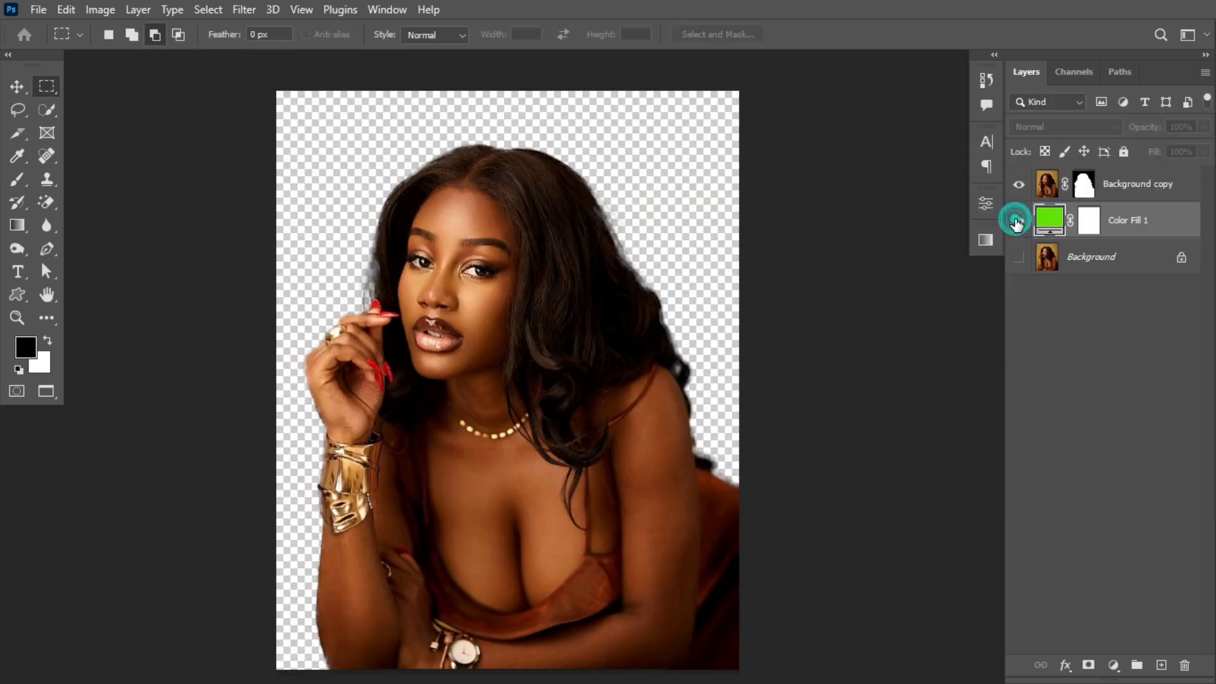
left_click(1016, 222)
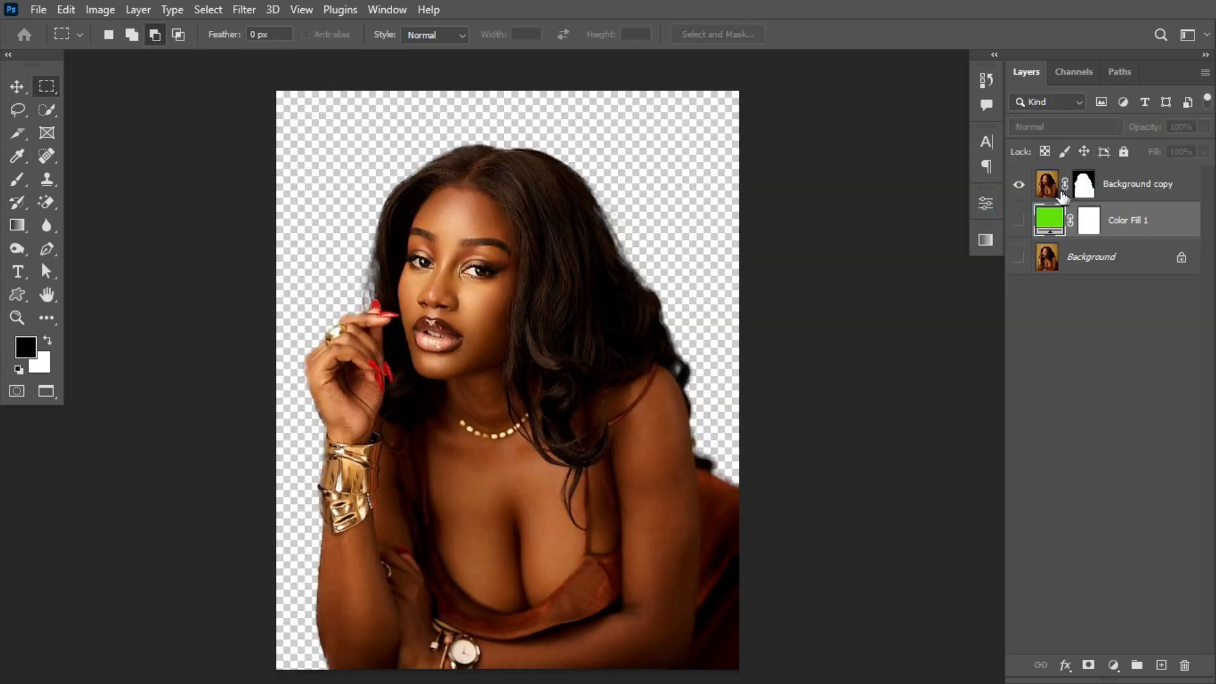
left_click(1057, 193)
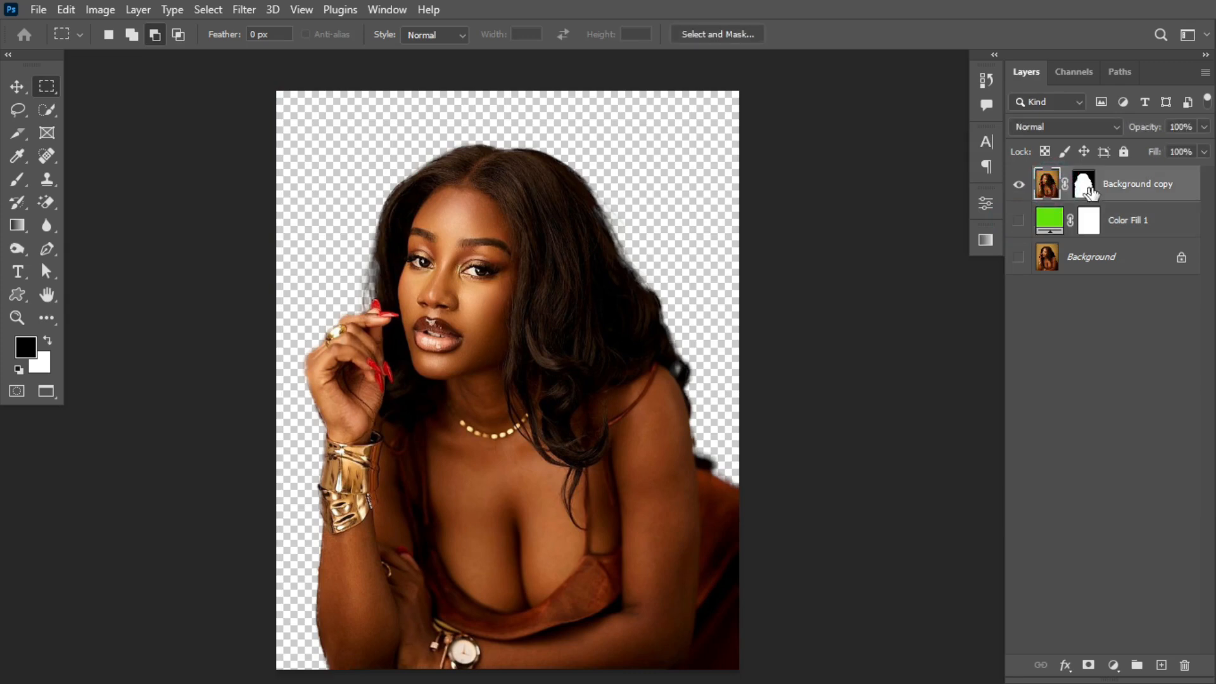
right_click(1125, 192)
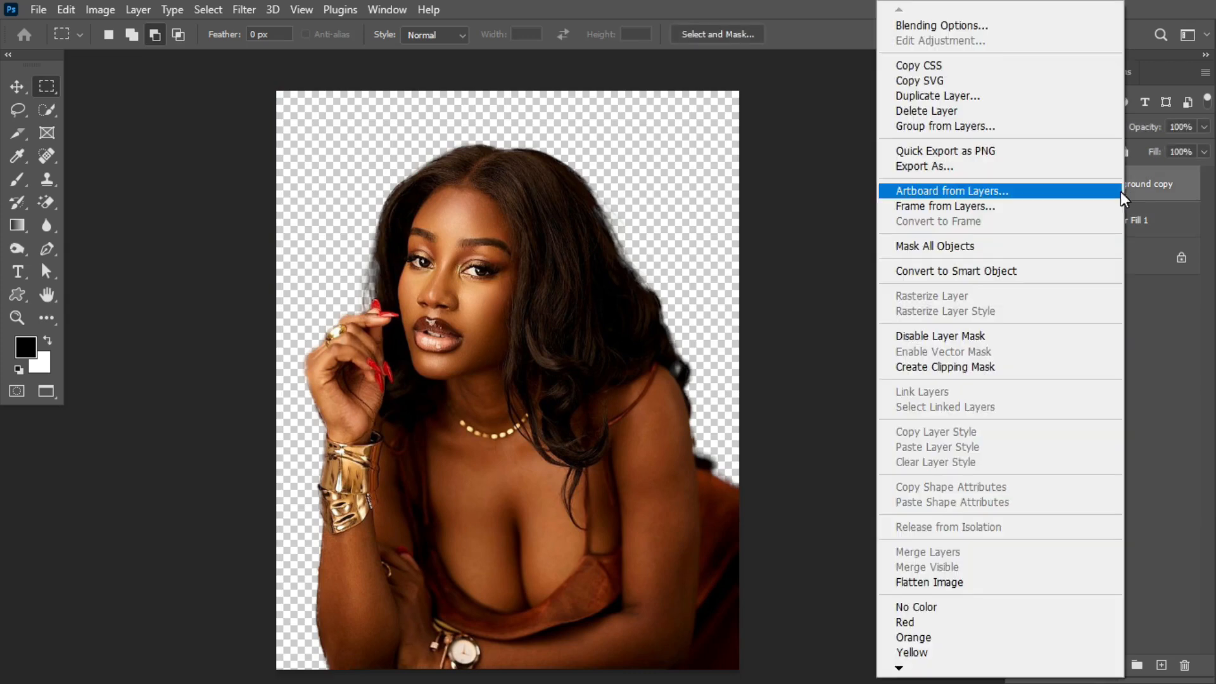
left_click(1008, 272)
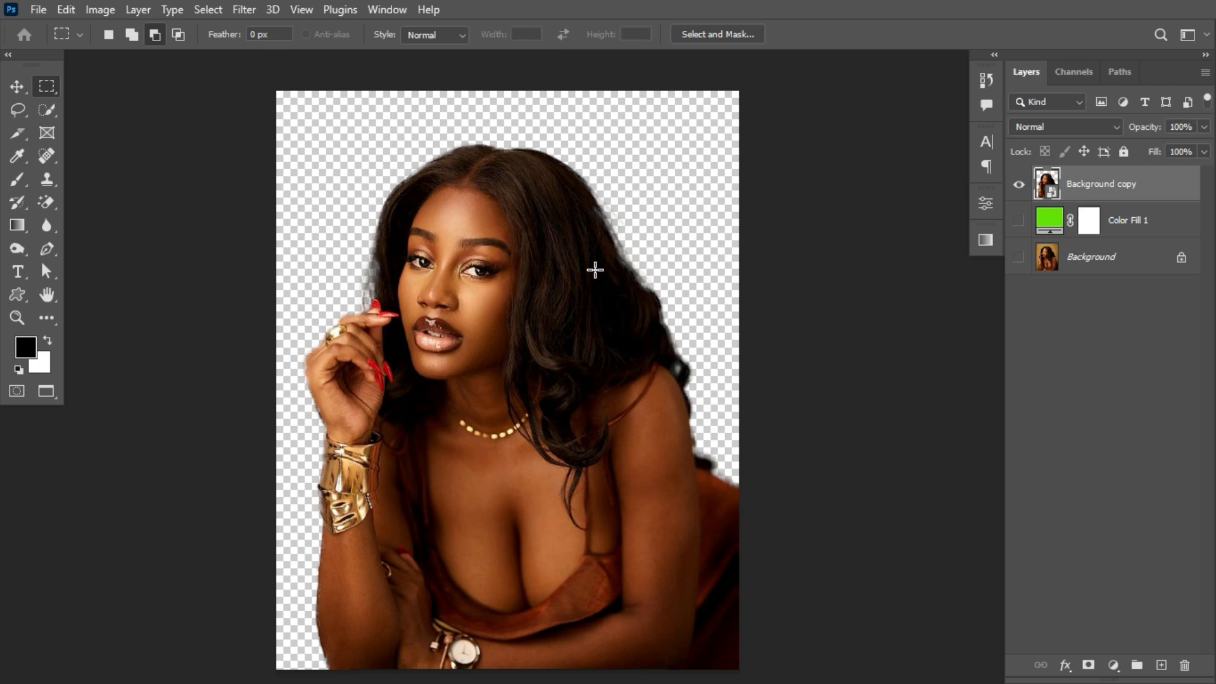
left_click(1019, 223)
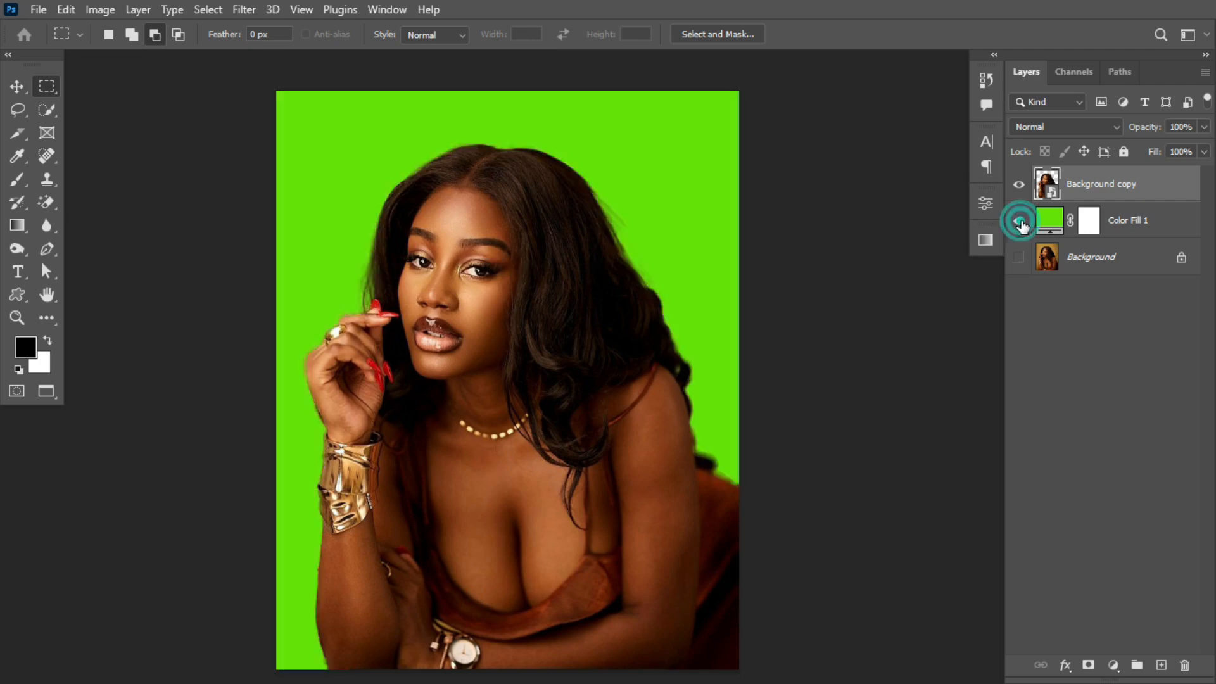